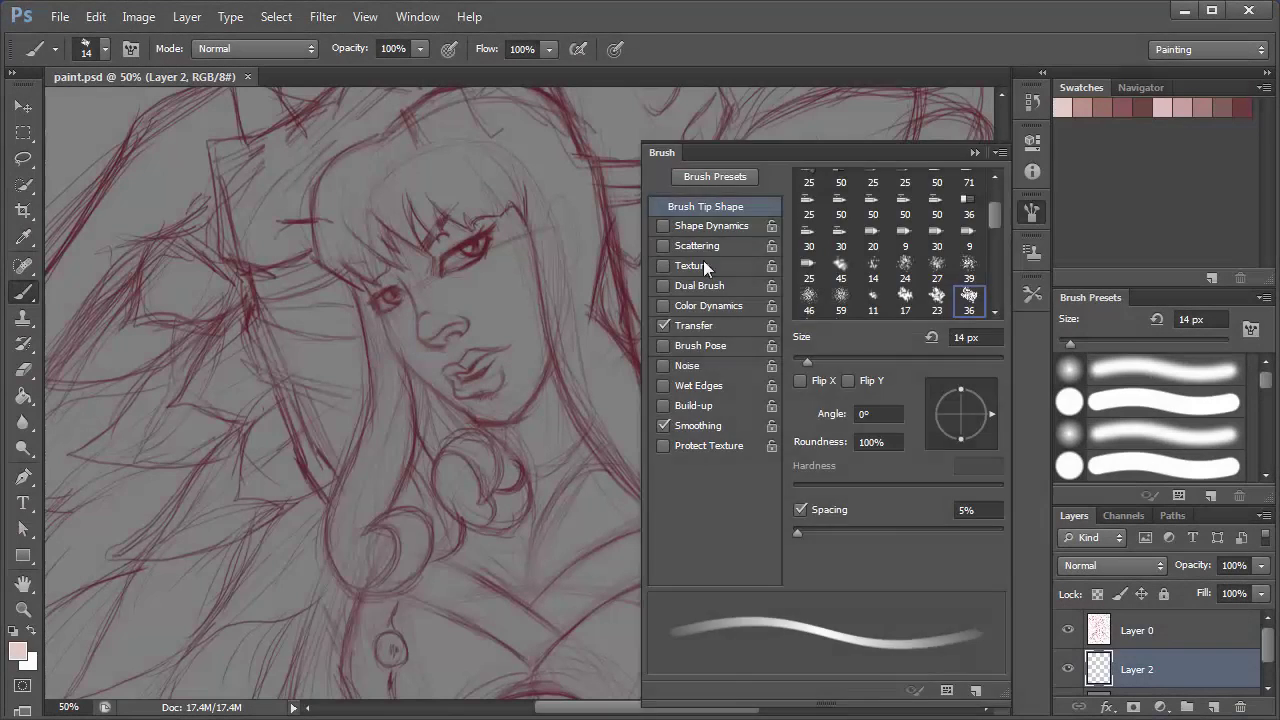
- Paint pink skin-tone swatches beside the figure and fill the face, neck and chest with skin tone
{"action": "mouse_move", "coordinate": [190, 440]}
{"action": "left_mouse_down"}
{"action": "mouse_move", "coordinate": [200, 420]}
{"action": "mouse_move", "coordinate": [244, 403]}
{"action": "mouse_move", "coordinate": [183, 535]}
{"action": "mouse_move", "coordinate": [195, 605]}
{"action": "mouse_move", "coordinate": [225, 662]}
{"action": "left_mouse_up"}
{"action": "mouse_move", "coordinate": [80, 410]}
{"action": "left_mouse_down"}
{"action": "mouse_move", "coordinate": [132, 440]}
{"action": "mouse_move", "coordinate": [142, 650]}
{"action": "left_mouse_up"}
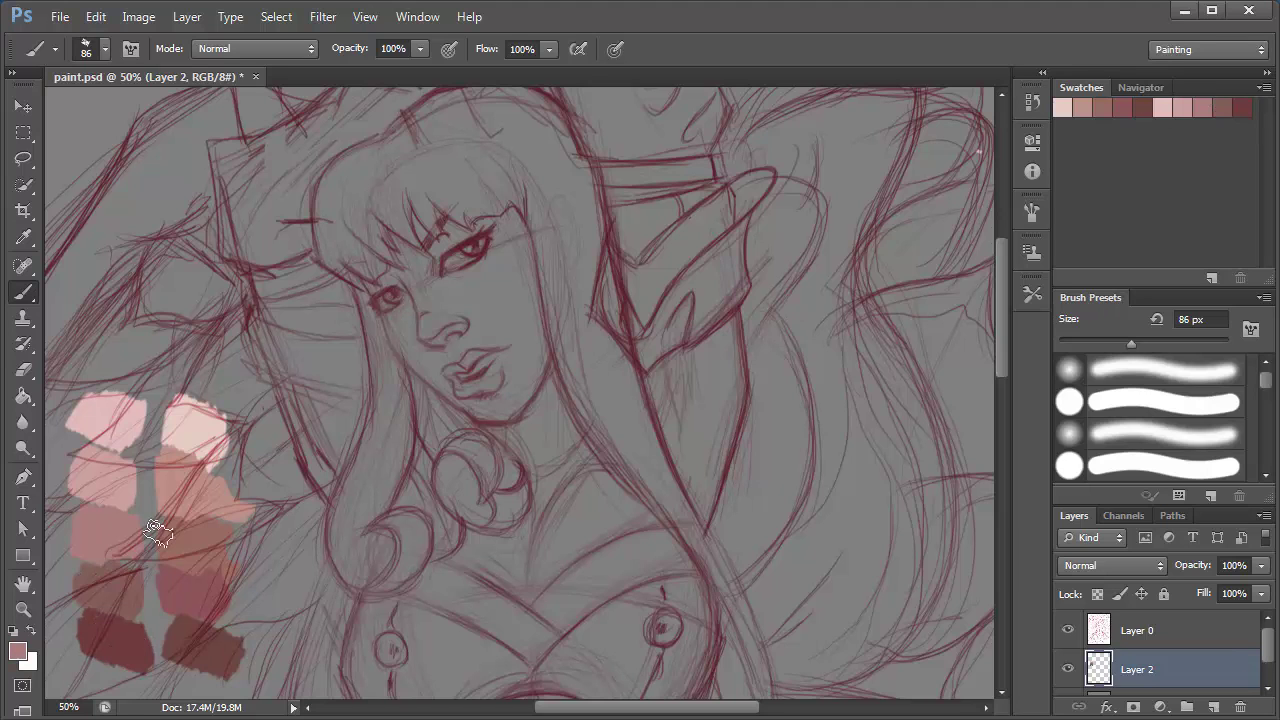
{"action": "left_click_drag", "start_coordinate": [395, 268], "coordinate": [492, 398]}
{"action": "mouse_move", "coordinate": [420, 240]}
{"action": "left_mouse_down"}
{"action": "mouse_move", "coordinate": [491, 371]}
{"action": "mouse_move", "coordinate": [514, 537]}
{"action": "mouse_move", "coordinate": [571, 529]}
{"action": "left_mouse_up"}
{"action": "left_click_drag", "start_coordinate": [500, 430], "coordinate": [525, 540]}
- Fill the rest of the torso and the arm with flat pink skin tone
{"action": "scroll", "coordinate": [480, 400], "scroll_direction": "down", "scroll_amount": 5}
{"action": "mouse_move", "coordinate": [485, 230]}
{"action": "left_mouse_down"}
{"action": "mouse_move", "coordinate": [480, 443]}
{"action": "mouse_move", "coordinate": [580, 500]}
{"action": "left_mouse_up"}
{"action": "left_click_drag", "start_coordinate": [530, 250], "coordinate": [600, 400]}
{"action": "mouse_move", "coordinate": [620, 460]}
{"action": "left_mouse_down"}
{"action": "mouse_move", "coordinate": [665, 415]}
{"action": "mouse_move", "coordinate": [643, 366]}
{"action": "left_mouse_up"}
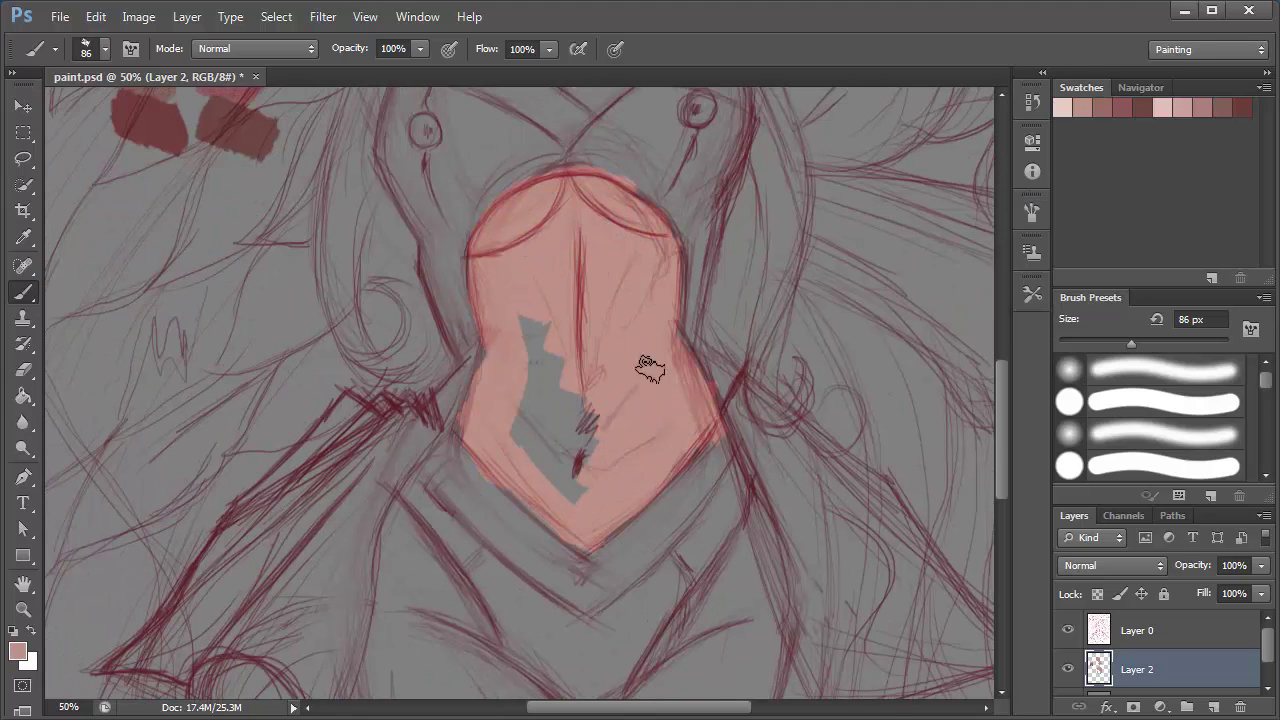
{"action": "left_click_drag", "start_coordinate": [540, 340], "coordinate": [570, 500]}
{"action": "left_click_drag", "start_coordinate": [470, 520], "coordinate": [394, 634]}
{"action": "scroll", "coordinate": [443, 486], "scroll_direction": "down", "scroll_amount": 5}
{"action": "mouse_move", "coordinate": [400, 480]}
{"action": "left_mouse_down"}
{"action": "mouse_move", "coordinate": [519, 424]}
{"action": "mouse_move", "coordinate": [583, 611]}
{"action": "mouse_move", "coordinate": [760, 217]}
{"action": "mouse_move", "coordinate": [663, 229]}
{"action": "left_mouse_up"}
{"action": "scroll", "coordinate": [778, 355], "scroll_direction": "up", "scroll_amount": 5}
{"action": "left_click_drag", "start_coordinate": [778, 355], "coordinate": [790, 500]}
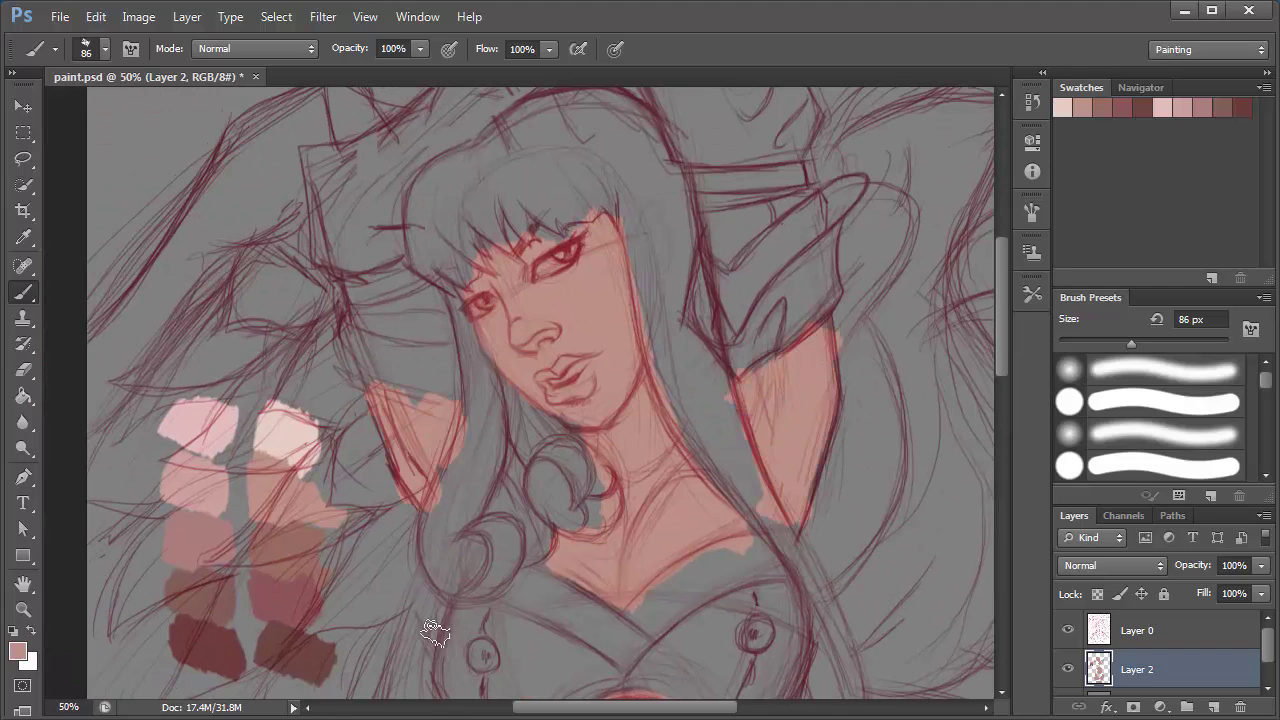
- Paint the cuffs, arm edge and shoulder light grey with a 50 px brush
{"action": "left_click", "coordinate": [17, 651]}
{"action": "left_click", "coordinate": [443, 260]}
{"action": "left_click", "coordinate": [923, 206]}
{"action": "mouse_move", "coordinate": [845, 225]}
{"action": "left_mouse_down"}
{"action": "mouse_move", "coordinate": [740, 345]}
{"action": "mouse_move", "coordinate": [700, 350]}
{"action": "left_mouse_up"}
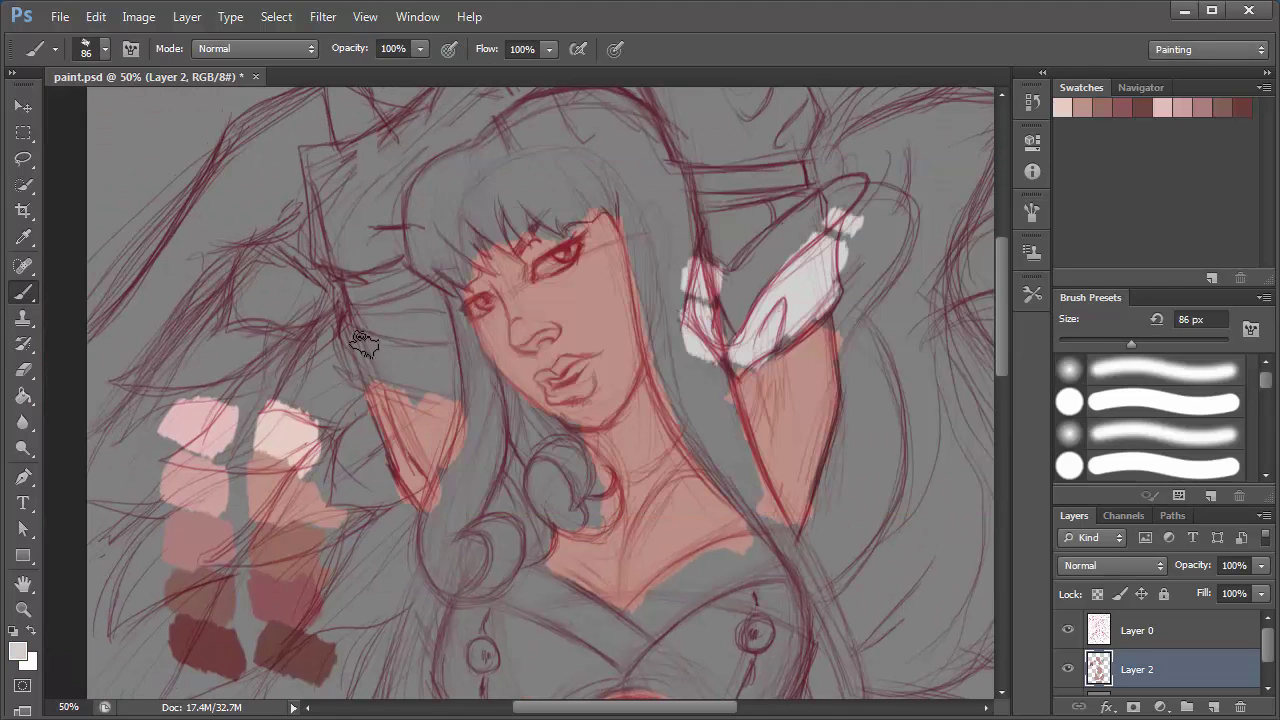
{"action": "key", "text": "["}
{"action": "key", "text": "["}
{"action": "key", "text": "["}
{"action": "mouse_move", "coordinate": [355, 338]}
{"action": "left_mouse_down"}
{"action": "mouse_move", "coordinate": [437, 358]}
{"action": "mouse_move", "coordinate": [460, 395]}
{"action": "left_mouse_up"}
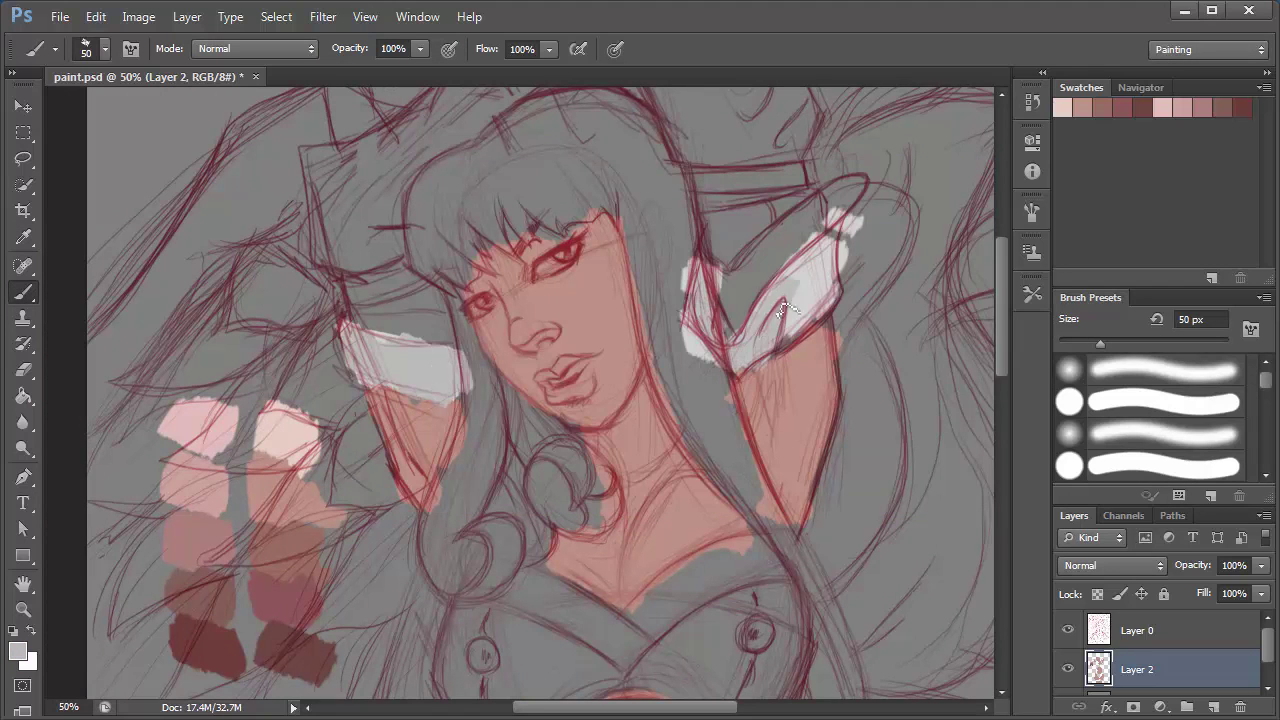
{"action": "left_click_drag", "start_coordinate": [700, 310], "coordinate": [840, 200]}
{"action": "scroll", "coordinate": [500, 300], "scroll_direction": "up", "scroll_amount": 2}
{"action": "mouse_move", "coordinate": [320, 145]}
{"action": "left_mouse_down"}
{"action": "mouse_move", "coordinate": [400, 260]}
{"action": "mouse_move", "coordinate": [551, 173]}
{"action": "mouse_move", "coordinate": [700, 200]}
{"action": "mouse_move", "coordinate": [690, 280]}
{"action": "left_mouse_up"}
- Add light grey to the top bows and block in the hair around the head in dark grey
{"action": "mouse_move", "coordinate": [617, 492]}
{"action": "left_mouse_down"}
{"action": "mouse_move", "coordinate": [579, 442]}
{"action": "mouse_move", "coordinate": [589, 412]}
{"action": "left_mouse_up"}
{"action": "left_click", "coordinate": [443, 400]}
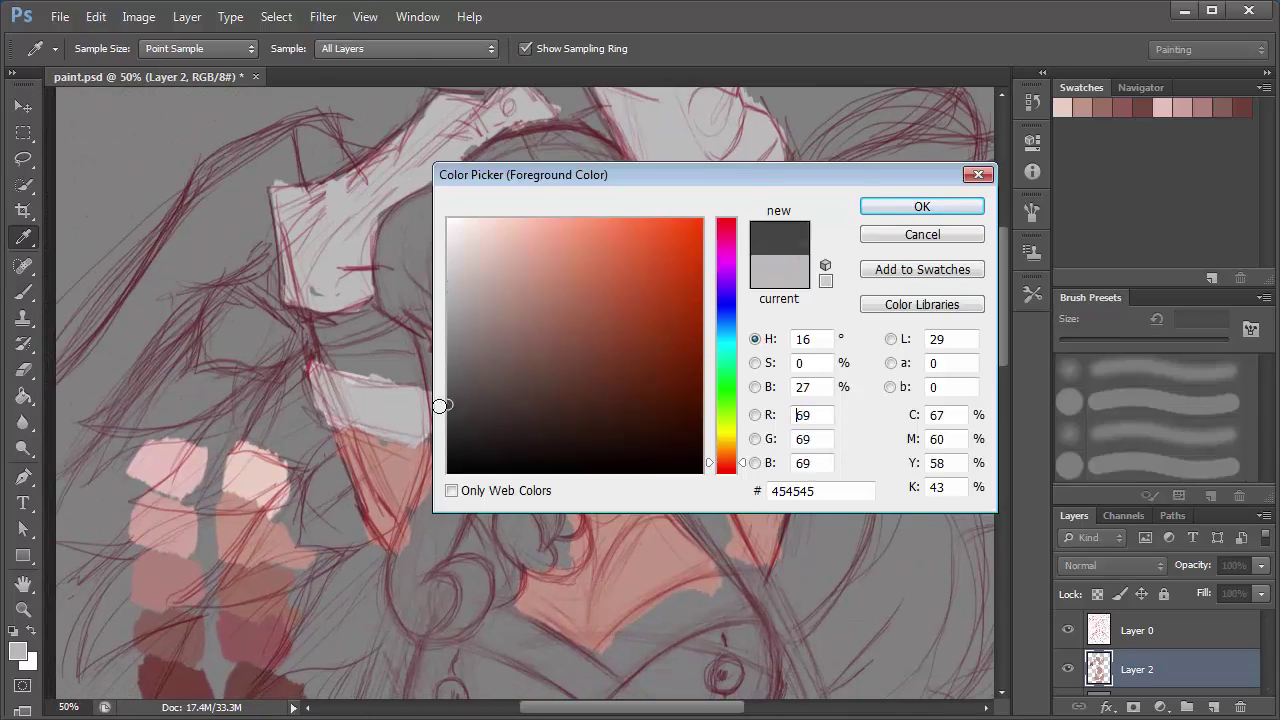
{"action": "key", "text": "Return"}
{"action": "left_click_drag", "start_coordinate": [470, 230], "coordinate": [400, 300]}
{"action": "mouse_move", "coordinate": [450, 200]}
{"action": "left_mouse_down"}
{"action": "mouse_move", "coordinate": [632, 312]}
{"action": "mouse_move", "coordinate": [677, 514]}
{"action": "mouse_move", "coordinate": [770, 590]}
{"action": "left_mouse_up"}
{"action": "left_click_drag", "start_coordinate": [560, 180], "coordinate": [620, 330]}
{"action": "left_click_drag", "start_coordinate": [470, 220], "coordinate": [590, 150]}
{"action": "mouse_move", "coordinate": [420, 340]}
{"action": "left_mouse_down"}
{"action": "mouse_move", "coordinate": [556, 515]}
{"action": "mouse_move", "coordinate": [474, 509]}
{"action": "mouse_move", "coordinate": [443, 486]}
{"action": "mouse_move", "coordinate": [487, 78]}
{"action": "left_mouse_up"}
- Paint dark grey hair strands curling down both sides past the shoulders
{"action": "mouse_move", "coordinate": [440, 290]}
{"action": "left_mouse_down"}
{"action": "mouse_move", "coordinate": [425, 373]}
{"action": "mouse_move", "coordinate": [470, 520]}
{"action": "left_mouse_up"}
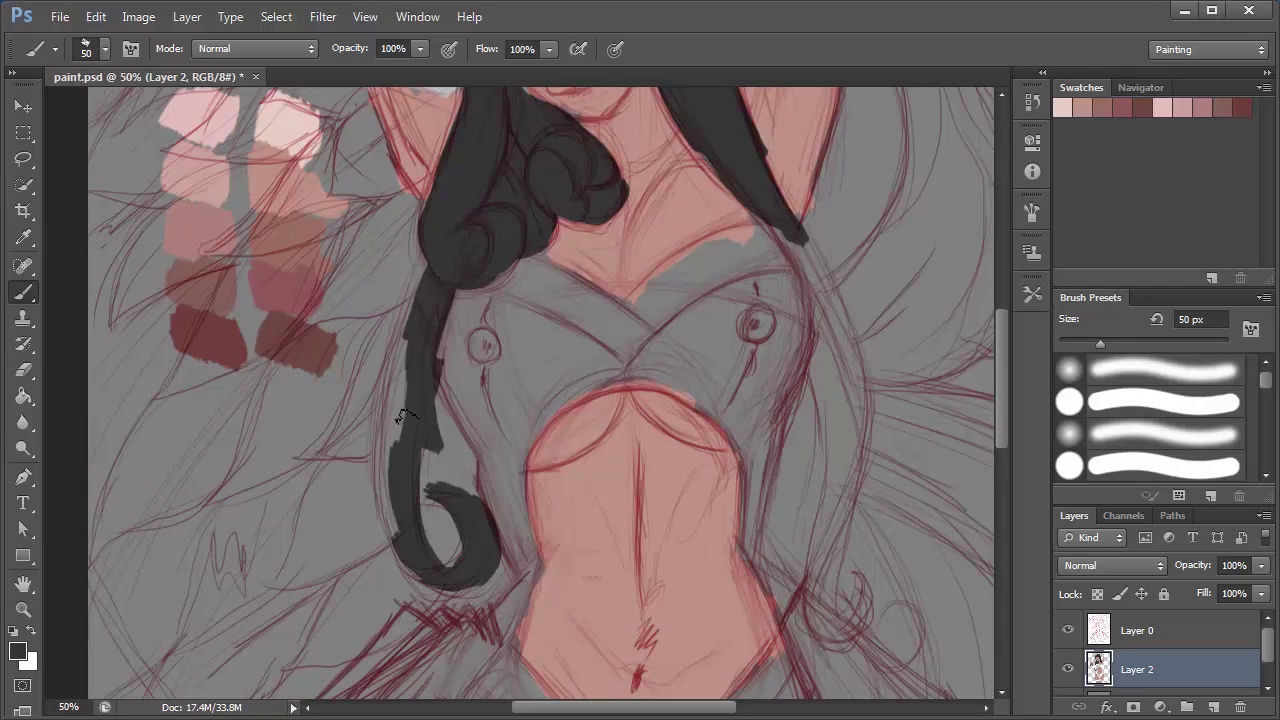
{"action": "left_click_drag", "start_coordinate": [400, 260], "coordinate": [410, 540]}
{"action": "left_click_drag", "start_coordinate": [786, 229], "coordinate": [850, 530]}
{"action": "left_click_drag", "start_coordinate": [810, 330], "coordinate": [855, 630]}
{"action": "left_click_drag", "start_coordinate": [776, 273], "coordinate": [811, 453]}
- Paint the bodice and both sleeves in dark olive green
{"action": "left_click", "coordinate": [17, 651]}
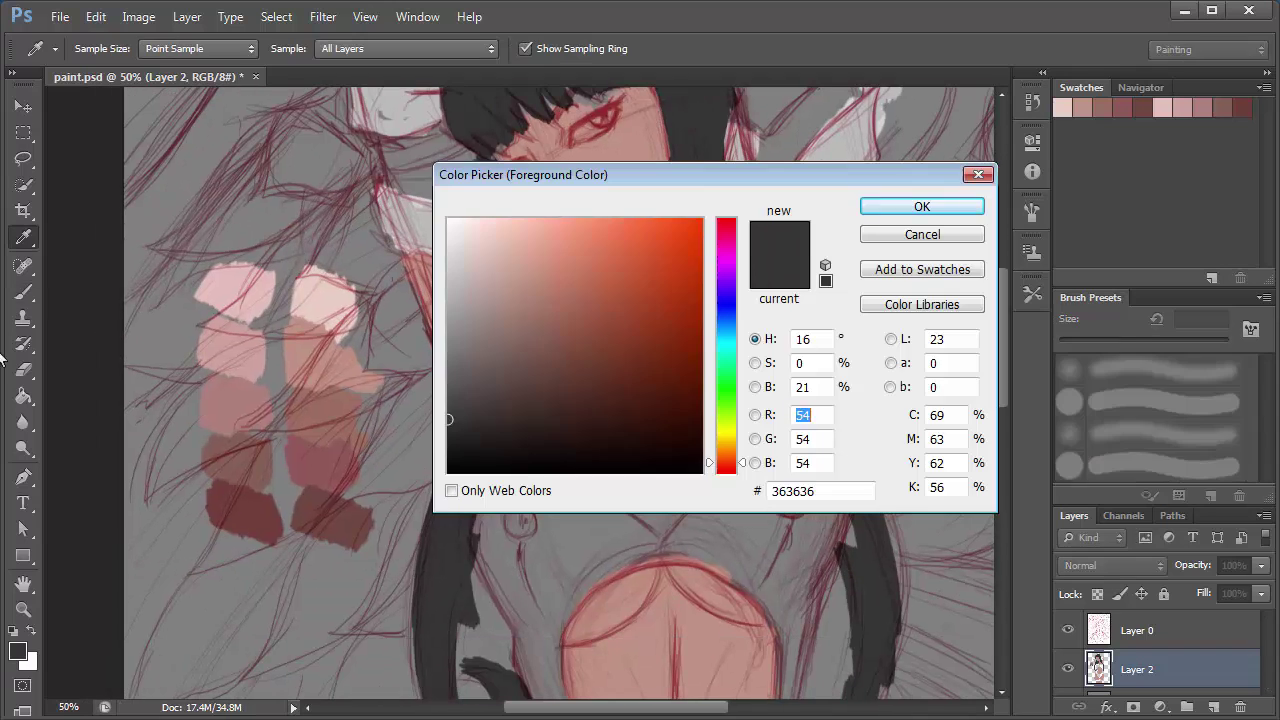
{"action": "left_click", "coordinate": [514, 349]}
{"action": "left_click", "coordinate": [722, 412]}
{"action": "left_click", "coordinate": [923, 206]}
{"action": "left_click_drag", "start_coordinate": [500, 470], "coordinate": [518, 628]}
{"action": "mouse_move", "coordinate": [508, 515]}
{"action": "left_mouse_down"}
{"action": "mouse_move", "coordinate": [686, 514]}
{"action": "mouse_move", "coordinate": [663, 491]}
{"action": "mouse_move", "coordinate": [780, 500]}
{"action": "mouse_move", "coordinate": [567, 580]}
{"action": "mouse_move", "coordinate": [525, 690]}
{"action": "left_mouse_up"}
{"action": "left_click_drag", "start_coordinate": [670, 660], "coordinate": [790, 580]}
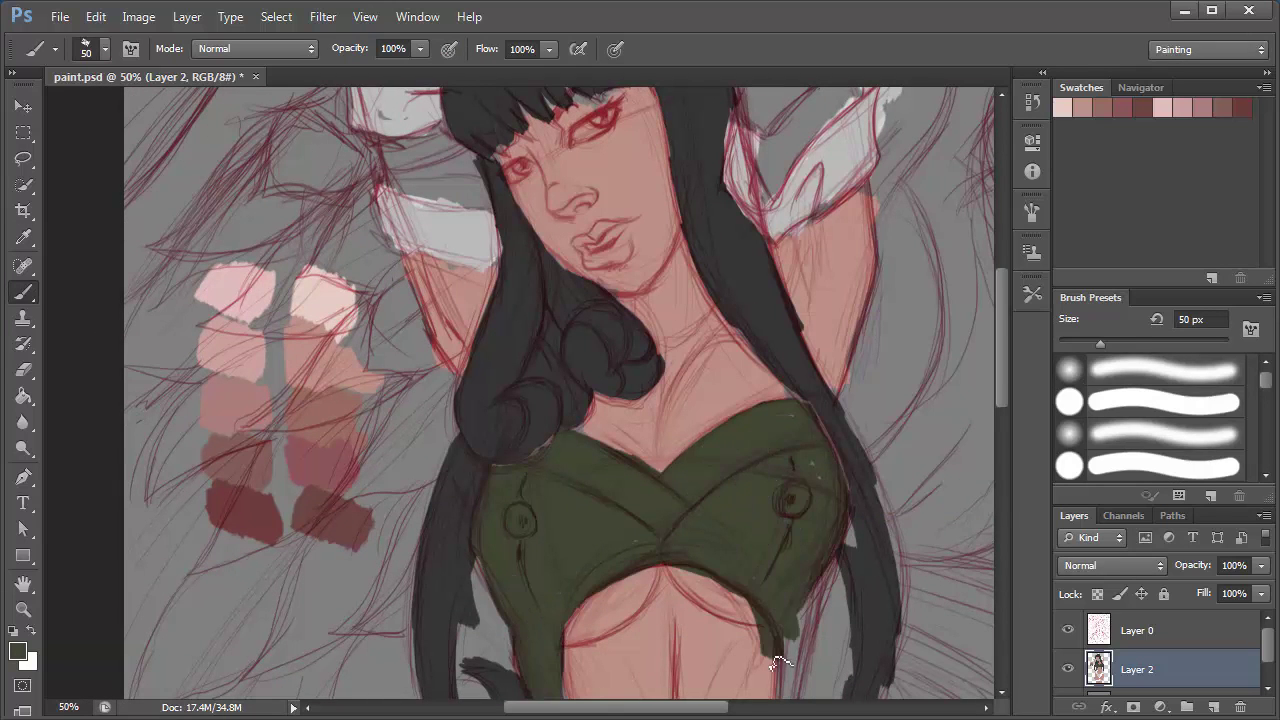
{"action": "left_click_drag", "start_coordinate": [600, 400], "coordinate": [633, 592]}
{"action": "left_click_drag", "start_coordinate": [450, 340], "coordinate": [515, 405]}
{"action": "mouse_move", "coordinate": [780, 290]}
{"action": "left_mouse_down"}
{"action": "mouse_move", "coordinate": [800, 380]}
{"action": "mouse_move", "coordinate": [873, 283]}
{"action": "left_mouse_up"}
- Paint the V-shaped skirt and the left drape olive green
{"action": "scroll", "coordinate": [751, 449], "scroll_direction": "down", "scroll_amount": 10}
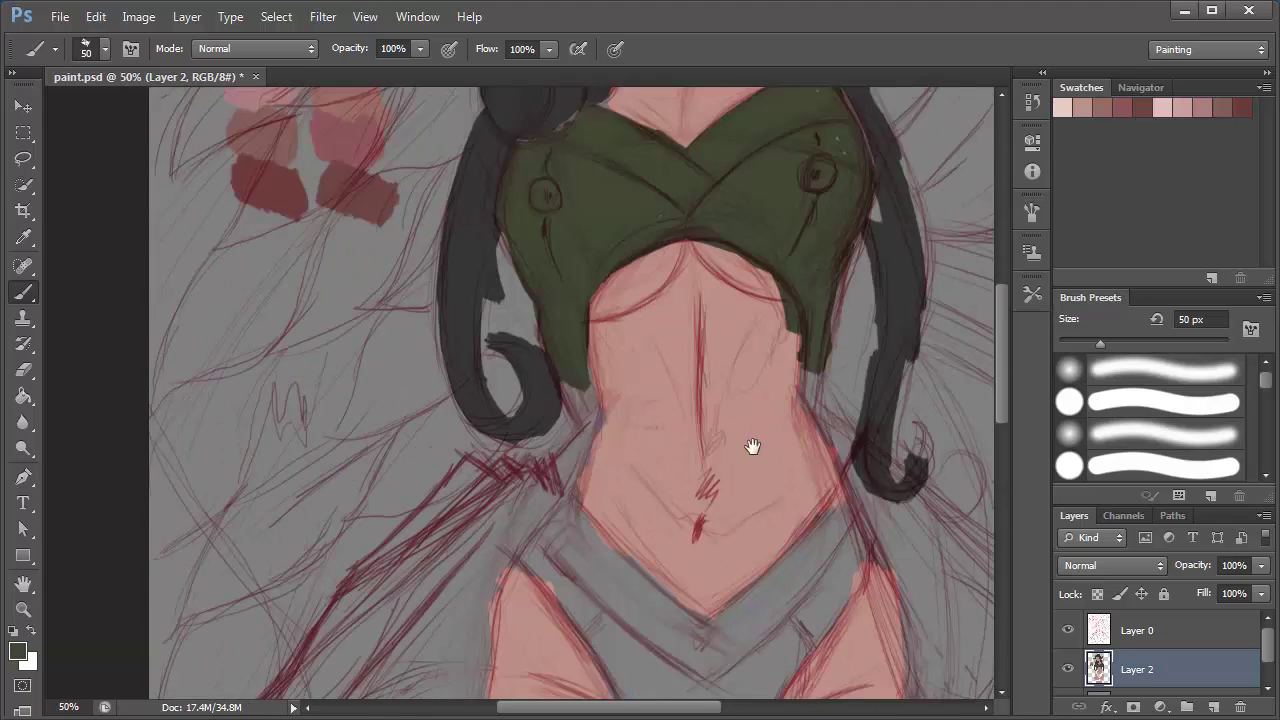
{"action": "scroll", "coordinate": [751, 449], "scroll_direction": "down", "scroll_amount": 1}
{"action": "mouse_move", "coordinate": [700, 586]}
{"action": "left_mouse_down"}
{"action": "mouse_move", "coordinate": [634, 663]}
{"action": "mouse_move", "coordinate": [813, 560]}
{"action": "mouse_move", "coordinate": [840, 440]}
{"action": "left_mouse_up"}
{"action": "scroll", "coordinate": [760, 500], "scroll_direction": "down", "scroll_amount": 5}
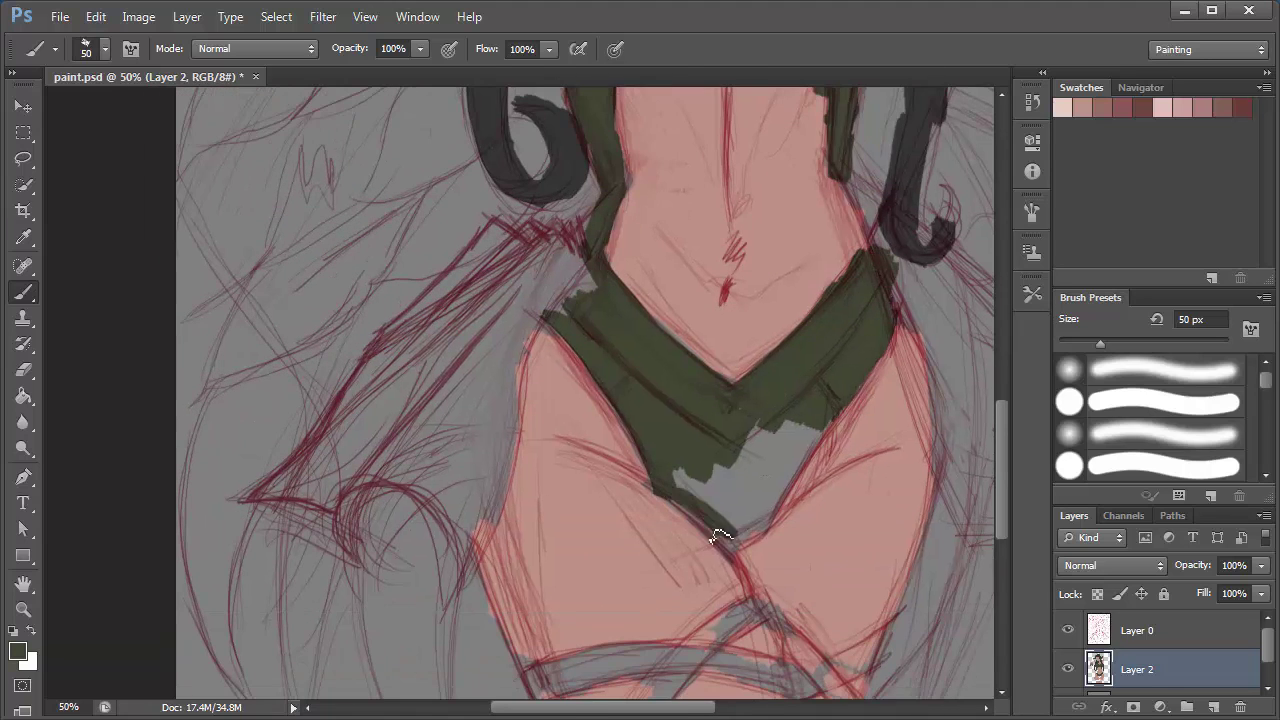
{"action": "left_click_drag", "start_coordinate": [714, 529], "coordinate": [830, 425]}
{"action": "left_click_drag", "start_coordinate": [500, 560], "coordinate": [560, 240]}
{"action": "left_click_drag", "start_coordinate": [500, 271], "coordinate": [345, 530]}
{"action": "left_click_drag", "start_coordinate": [345, 530], "coordinate": [467, 510]}
{"action": "mouse_move", "coordinate": [540, 250]}
{"action": "left_mouse_down"}
{"action": "mouse_move", "coordinate": [270, 490]}
{"action": "mouse_move", "coordinate": [423, 457]}
{"action": "left_mouse_up"}
- Paint the right strap, remaining drape and lower right area green
{"action": "left_click_drag", "start_coordinate": [420, 340], "coordinate": [470, 480]}
{"action": "left_click_drag", "start_coordinate": [870, 230], "coordinate": [990, 560]}
{"action": "left_click_drag", "start_coordinate": [990, 560], "coordinate": [605, 585]}
{"action": "mouse_move", "coordinate": [600, 560]}
{"action": "left_mouse_down"}
{"action": "mouse_move", "coordinate": [760, 520]}
{"action": "mouse_move", "coordinate": [563, 371]}
{"action": "mouse_move", "coordinate": [628, 350]}
{"action": "left_mouse_up"}
{"action": "mouse_move", "coordinate": [349, 429]}
{"action": "left_mouse_down"}
{"action": "mouse_move", "coordinate": [903, 257]}
{"action": "mouse_move", "coordinate": [894, 300]}
{"action": "left_mouse_up"}
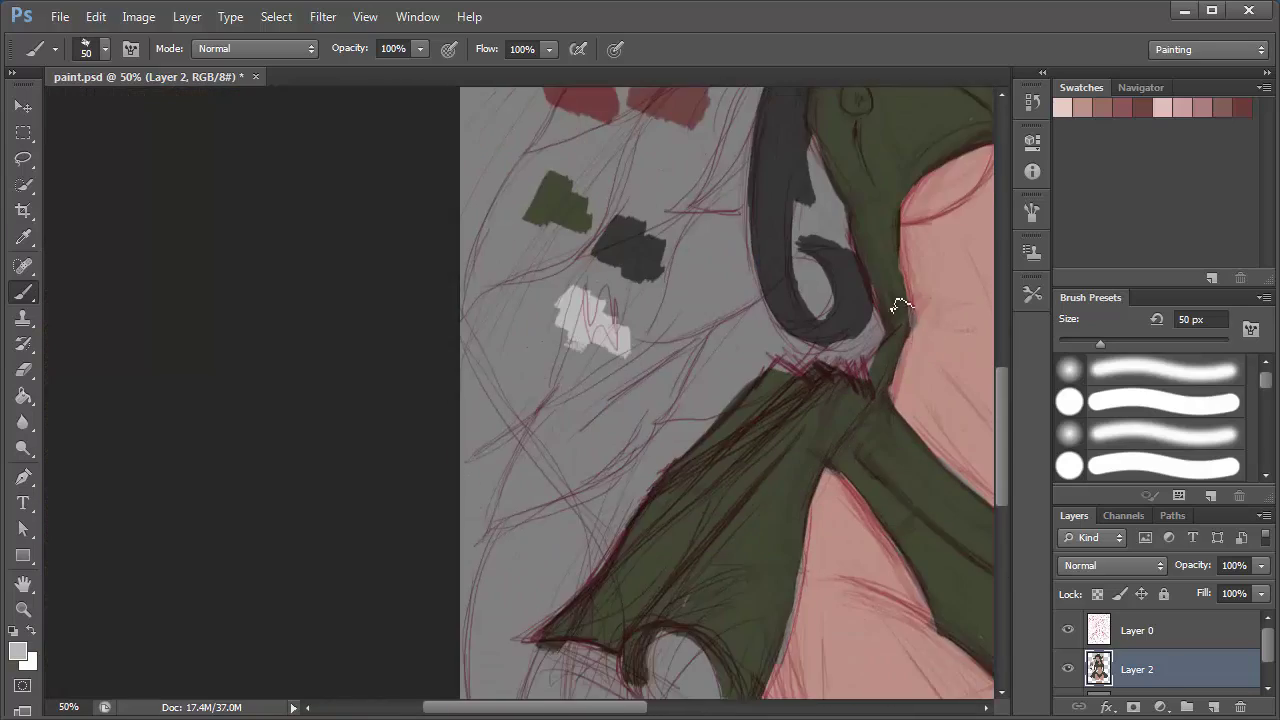
{"action": "scroll", "coordinate": [817, 371], "scroll_direction": "down", "scroll_amount": 1}
{"action": "scroll", "coordinate": [905, 410], "scroll_direction": "down", "scroll_amount": 3}
{"action": "scroll", "coordinate": [905, 410], "scroll_direction": "up", "scroll_amount": 3}
- Shade the cheeks, jaw, under the nose and around the eyes with darker and lighter skin tones
{"action": "scroll", "coordinate": [997, 312], "scroll_direction": "up", "scroll_amount": 1}
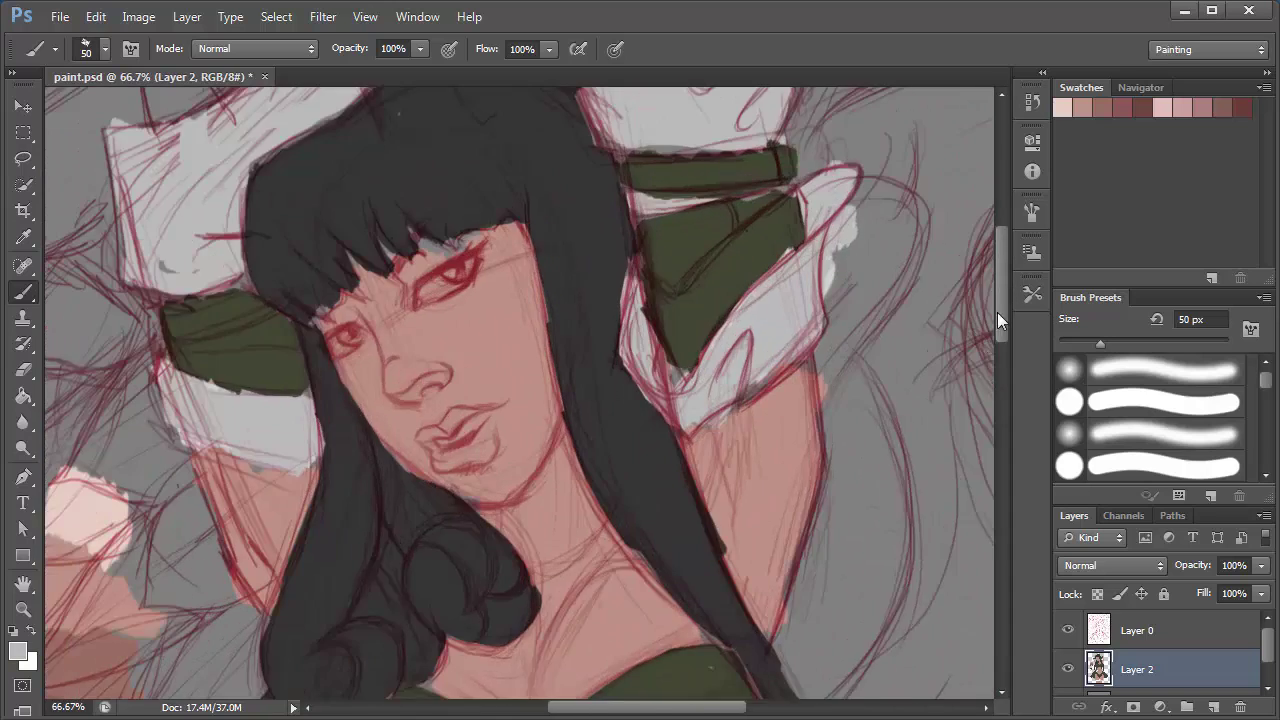
{"action": "left_click_drag", "start_coordinate": [115, 619], "coordinate": [343, 491]}
{"action": "left_click_drag", "start_coordinate": [729, 336], "coordinate": [671, 375]}
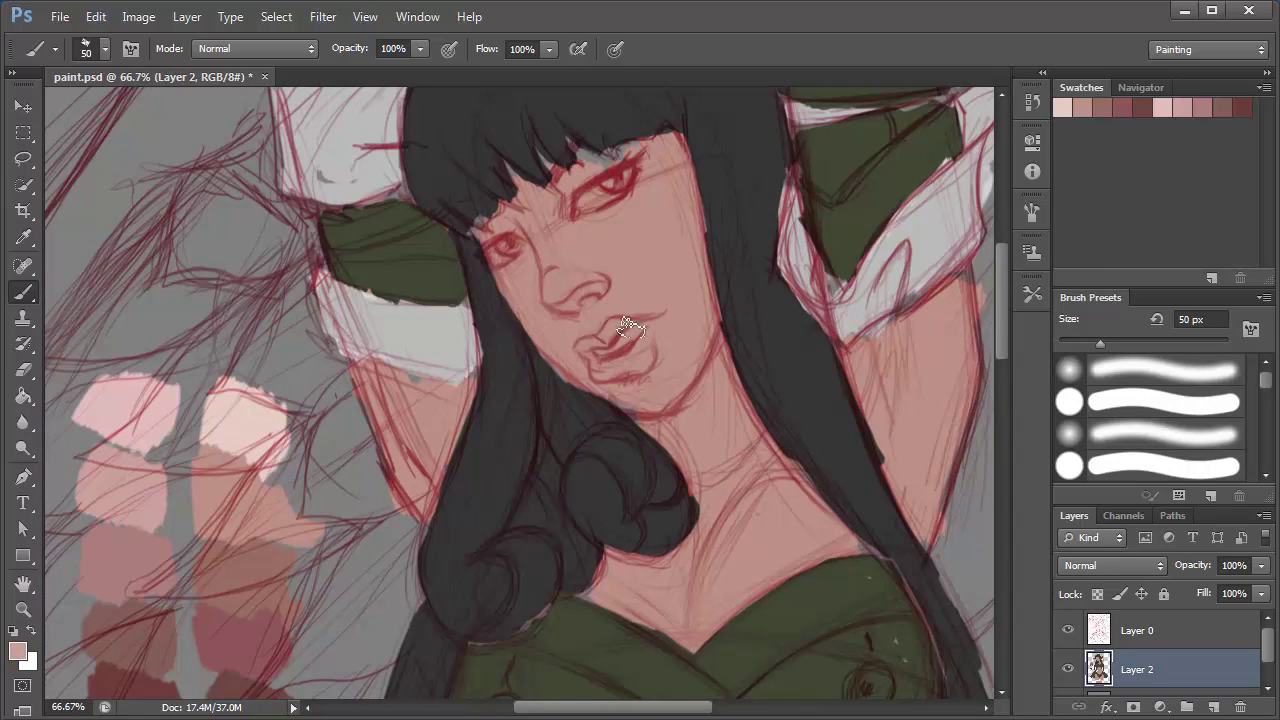
{"action": "key", "text": "F5"}
{"action": "key", "text": "F5"}
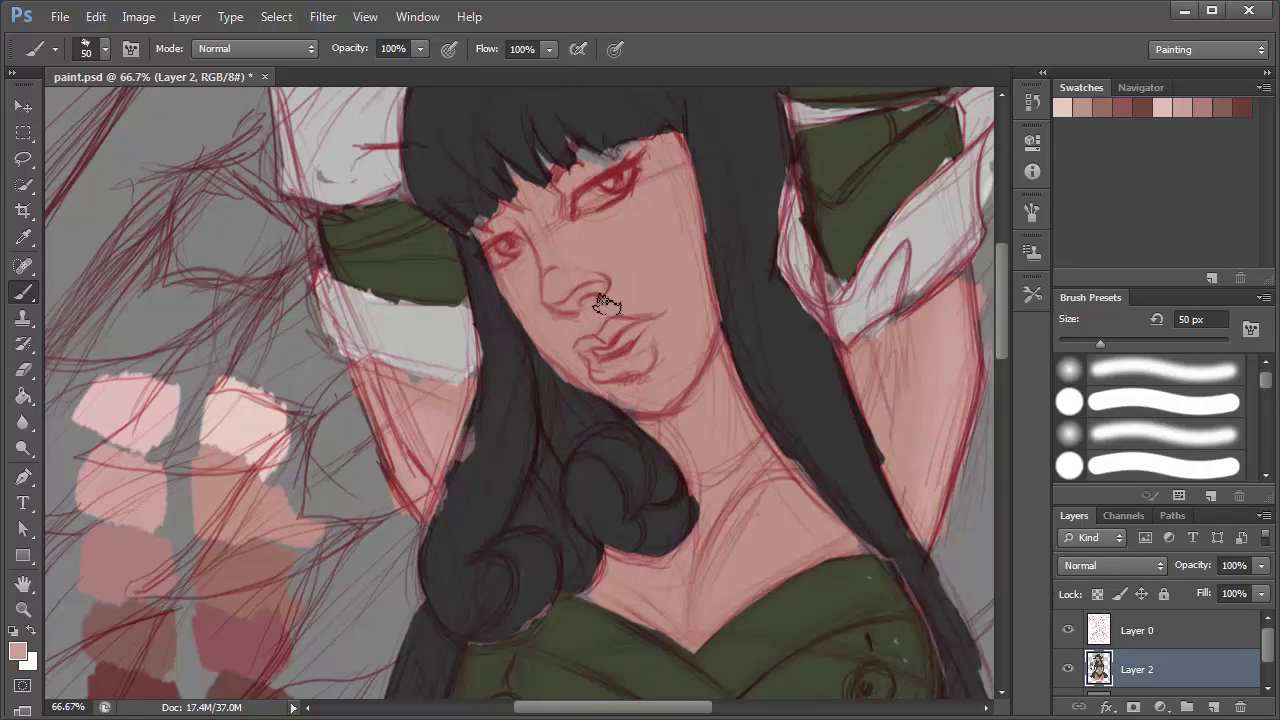
{"action": "left_click_drag", "start_coordinate": [694, 330], "coordinate": [651, 194]}
{"action": "left_click_drag", "start_coordinate": [690, 300], "coordinate": [625, 410]}
{"action": "mouse_move", "coordinate": [640, 150]}
{"action": "left_mouse_down"}
{"action": "mouse_move", "coordinate": [530, 220]}
{"action": "mouse_move", "coordinate": [592, 281]}
{"action": "mouse_move", "coordinate": [510, 320]}
{"action": "left_mouse_up"}
{"action": "left_click_drag", "start_coordinate": [570, 350], "coordinate": [470, 250]}
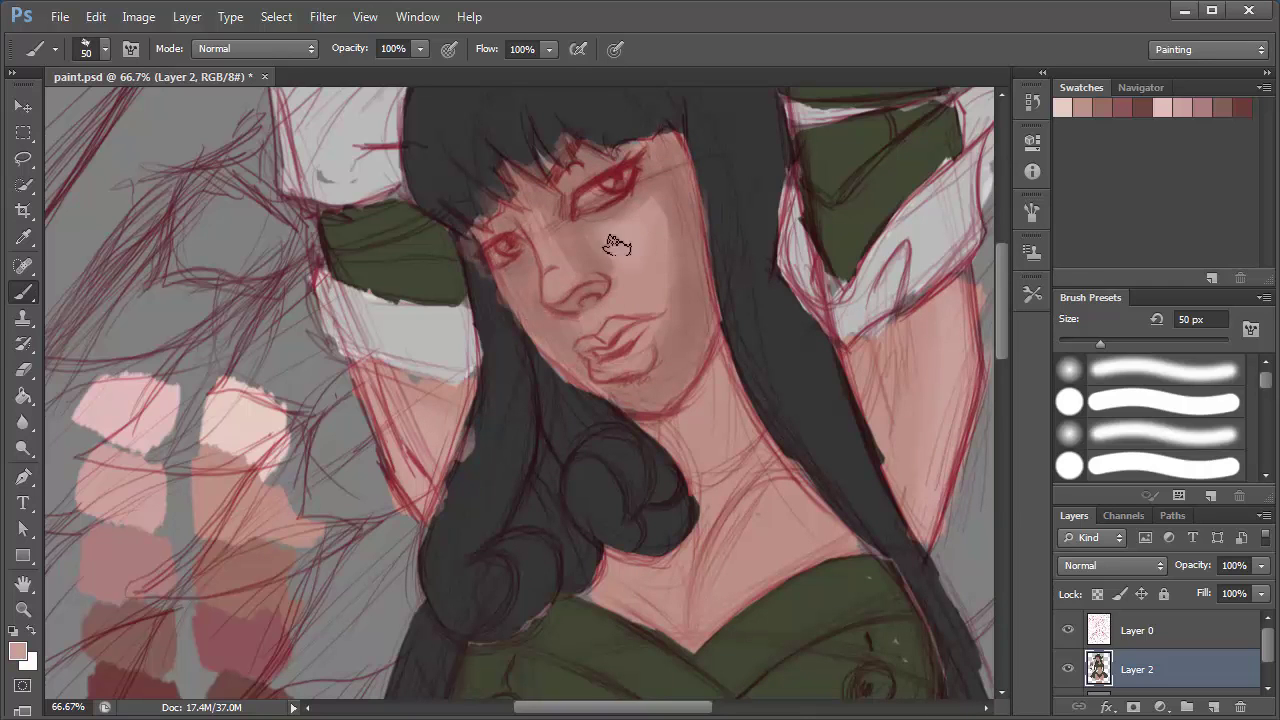
{"action": "left_click_drag", "start_coordinate": [552, 232], "coordinate": [545, 296]}
- Add more face shading and shade the neck below the chin
{"action": "left_click_drag", "start_coordinate": [568, 213], "coordinate": [660, 160]}
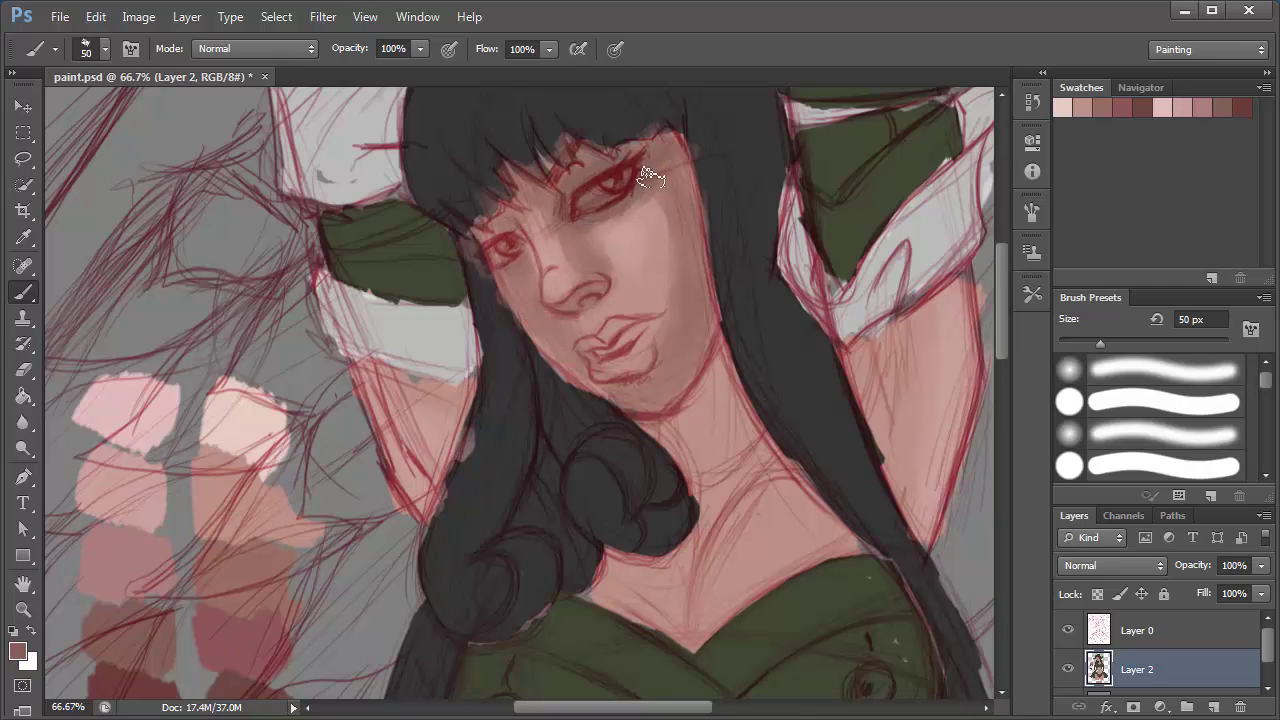
{"action": "left_click_drag", "start_coordinate": [490, 220], "coordinate": [520, 320]}
{"action": "left_click_drag", "start_coordinate": [700, 170], "coordinate": [690, 370]}
{"action": "scroll", "coordinate": [211, 551], "scroll_direction": "down", "scroll_amount": 2}
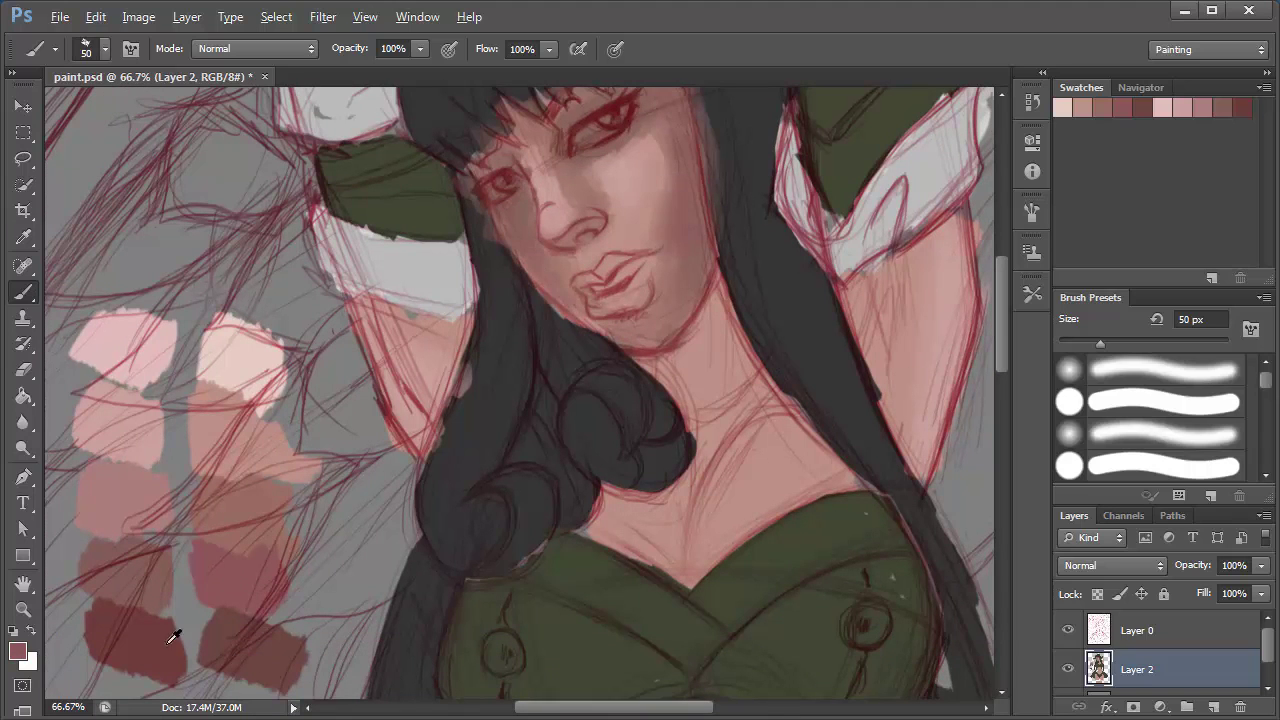
{"action": "left_click_drag", "start_coordinate": [605, 125], "coordinate": [650, 320]}
{"action": "left_click_drag", "start_coordinate": [758, 520], "coordinate": [697, 566]}
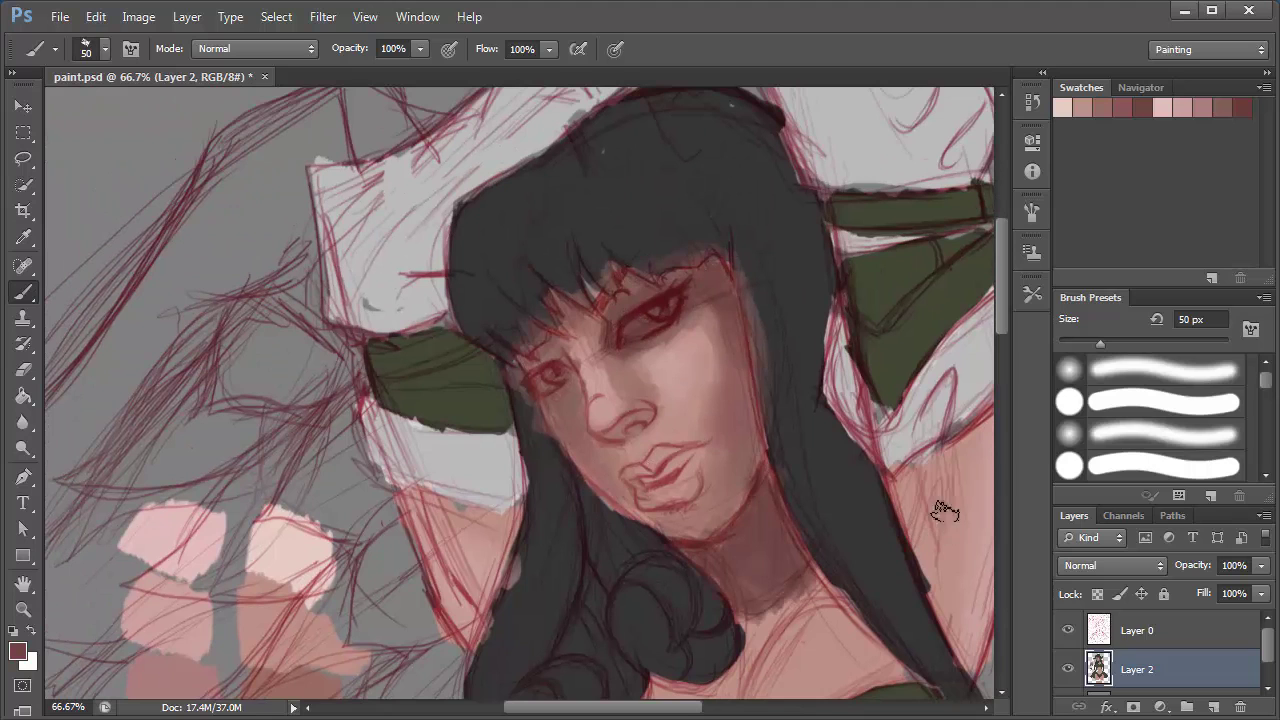
- Check the painting without the red sketch, then add darker shadows on the torso
{"action": "left_click", "coordinate": [1069, 631]}
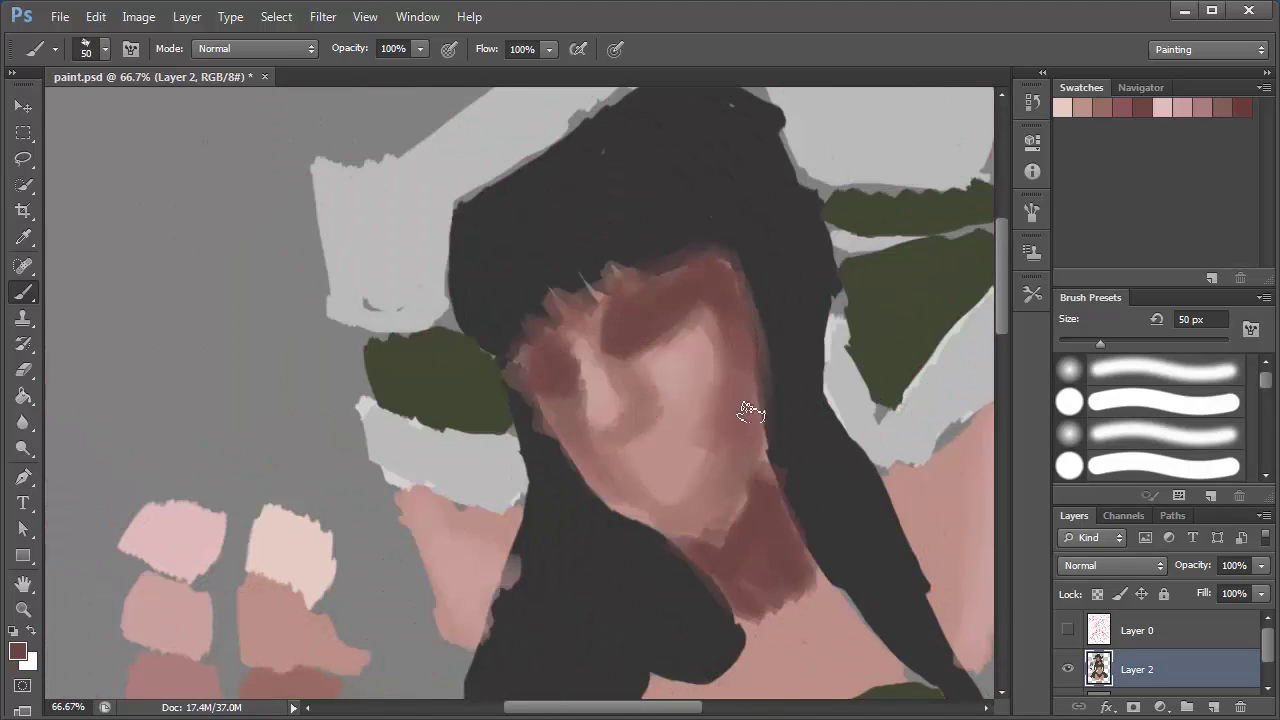
{"action": "left_click", "coordinate": [1069, 631]}
{"action": "scroll", "coordinate": [766, 591], "scroll_direction": "down", "scroll_amount": 5}
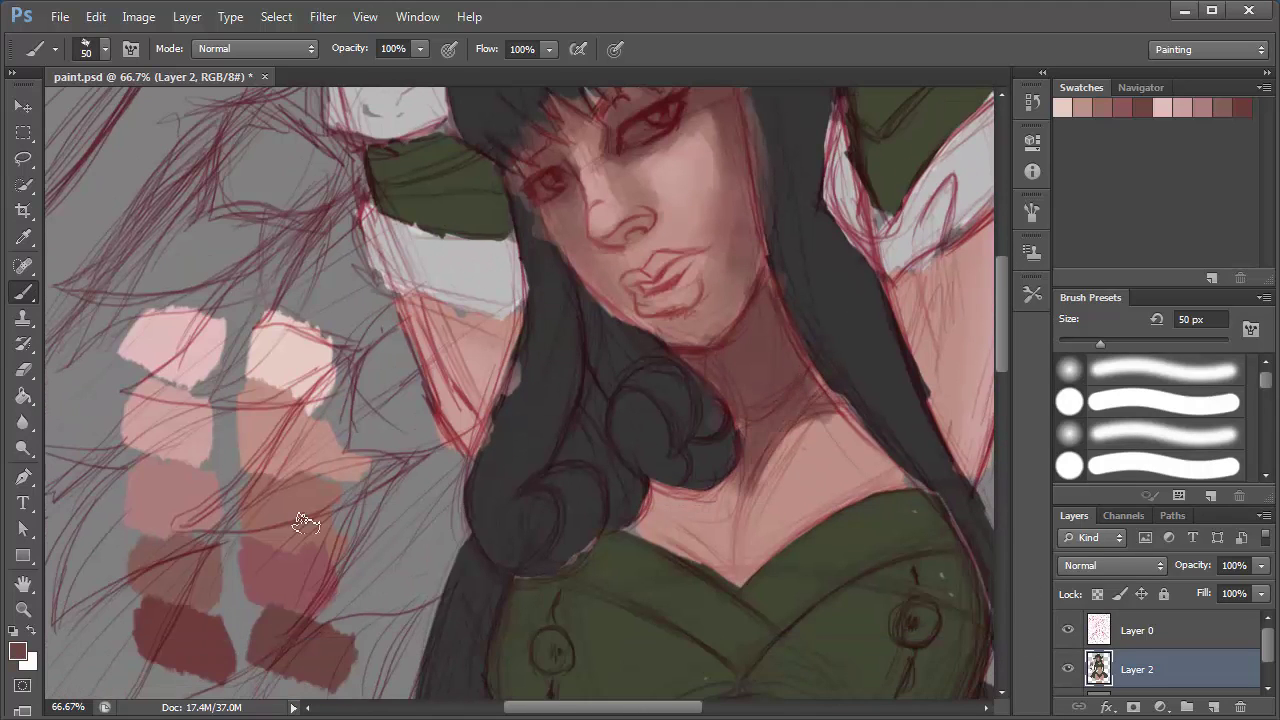
{"action": "scroll", "coordinate": [766, 451], "scroll_direction": "down", "scroll_amount": 5}
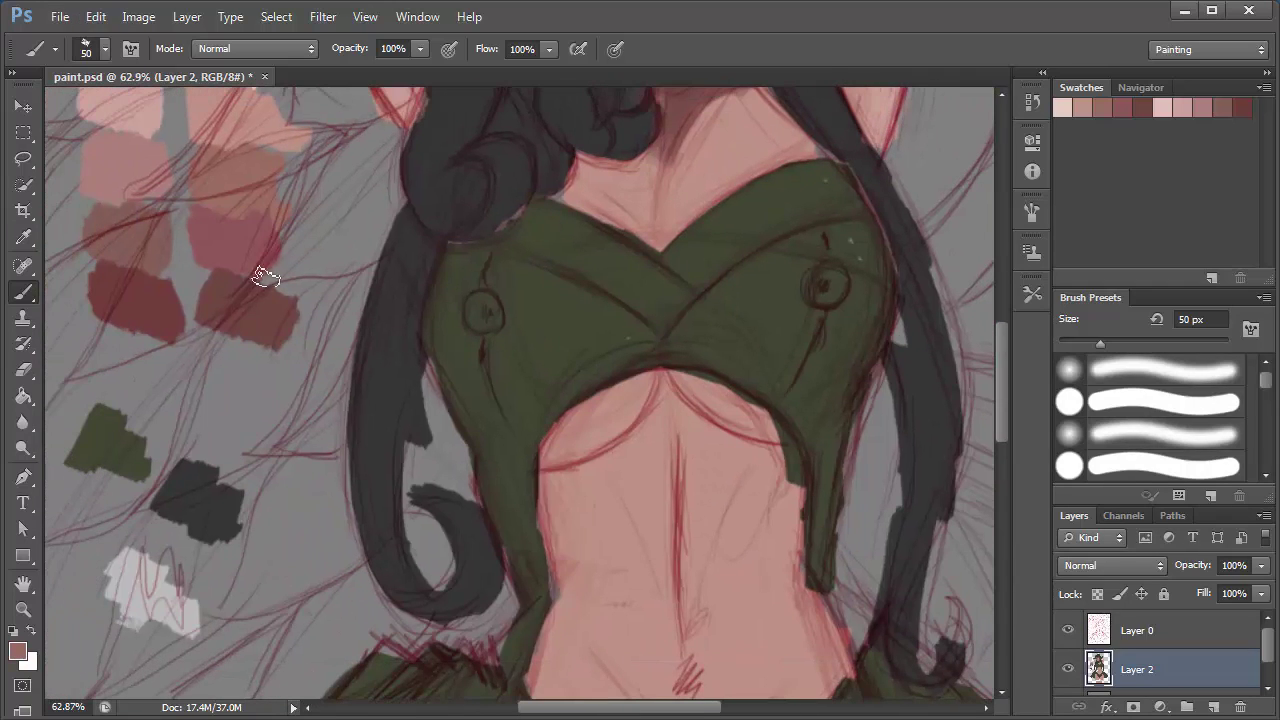
{"action": "left_click_drag", "start_coordinate": [635, 452], "coordinate": [657, 560]}
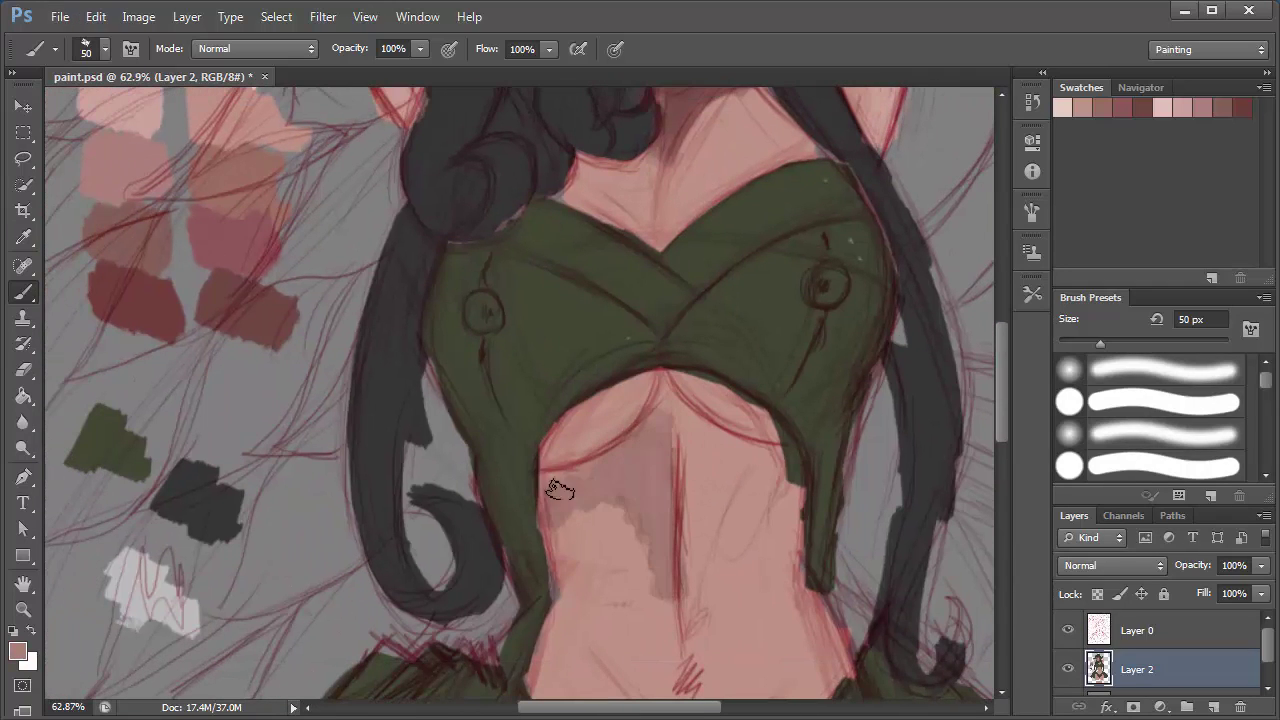
{"action": "left_click", "coordinate": [633, 454], "text": "alt"}
{"action": "left_click_drag", "start_coordinate": [680, 410], "coordinate": [729, 490]}
- Lighten the chest with light pink and shade the neck and chest with a darker skin tone
{"action": "scroll", "coordinate": [688, 555], "scroll_direction": "down", "scroll_amount": 3}
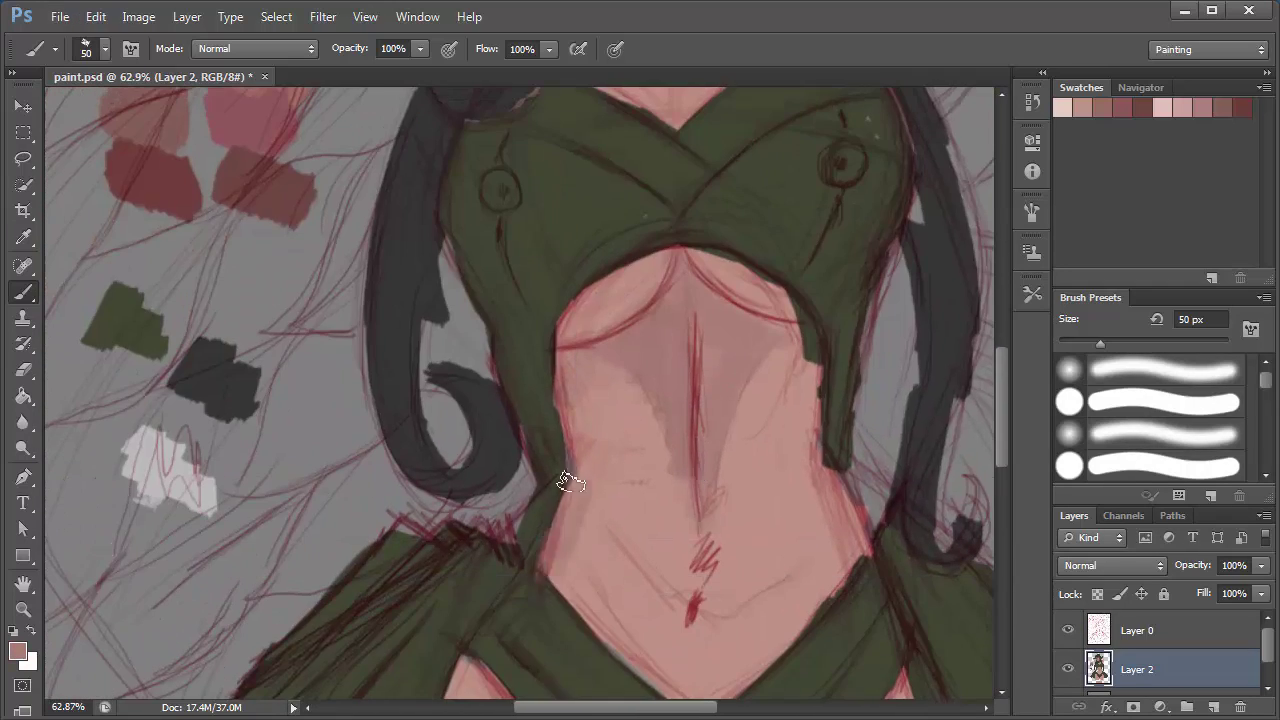
{"action": "scroll", "coordinate": [682, 458], "scroll_direction": "up", "scroll_amount": 4}
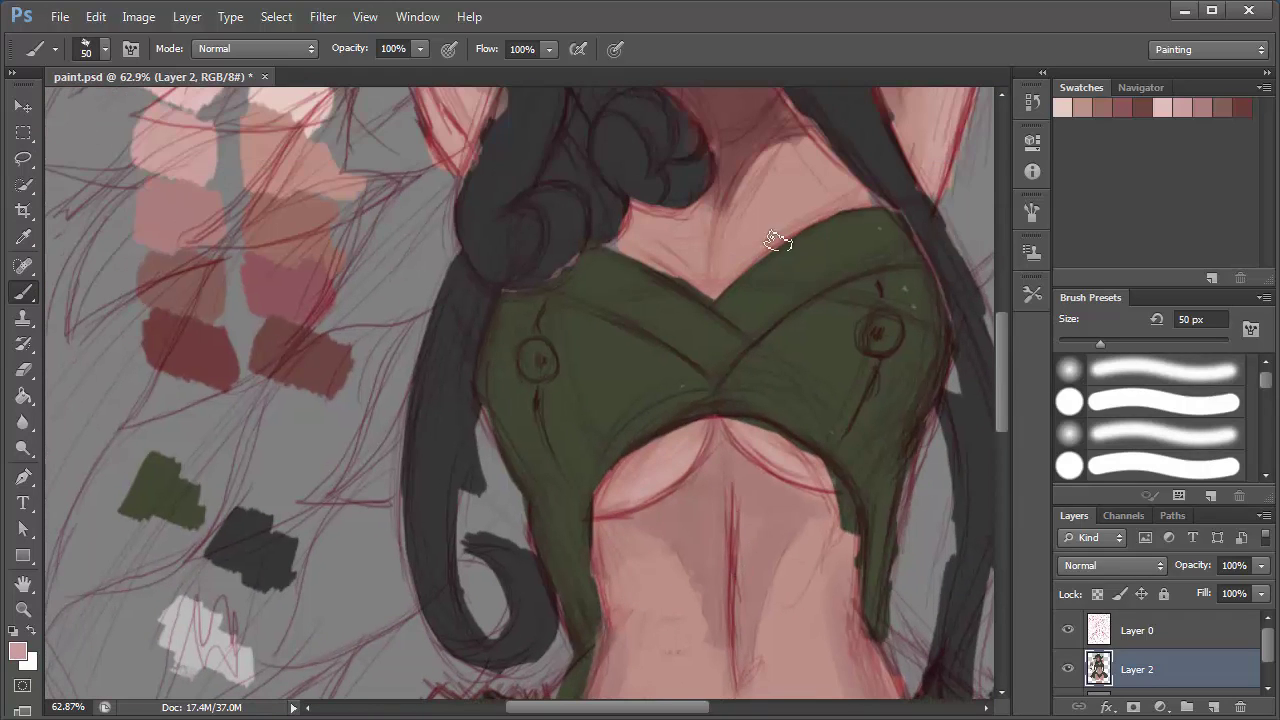
{"action": "mouse_move", "coordinate": [771, 222]}
{"action": "left_mouse_down"}
{"action": "mouse_move", "coordinate": [757, 452]}
{"action": "mouse_move", "coordinate": [800, 400]}
{"action": "left_mouse_up"}
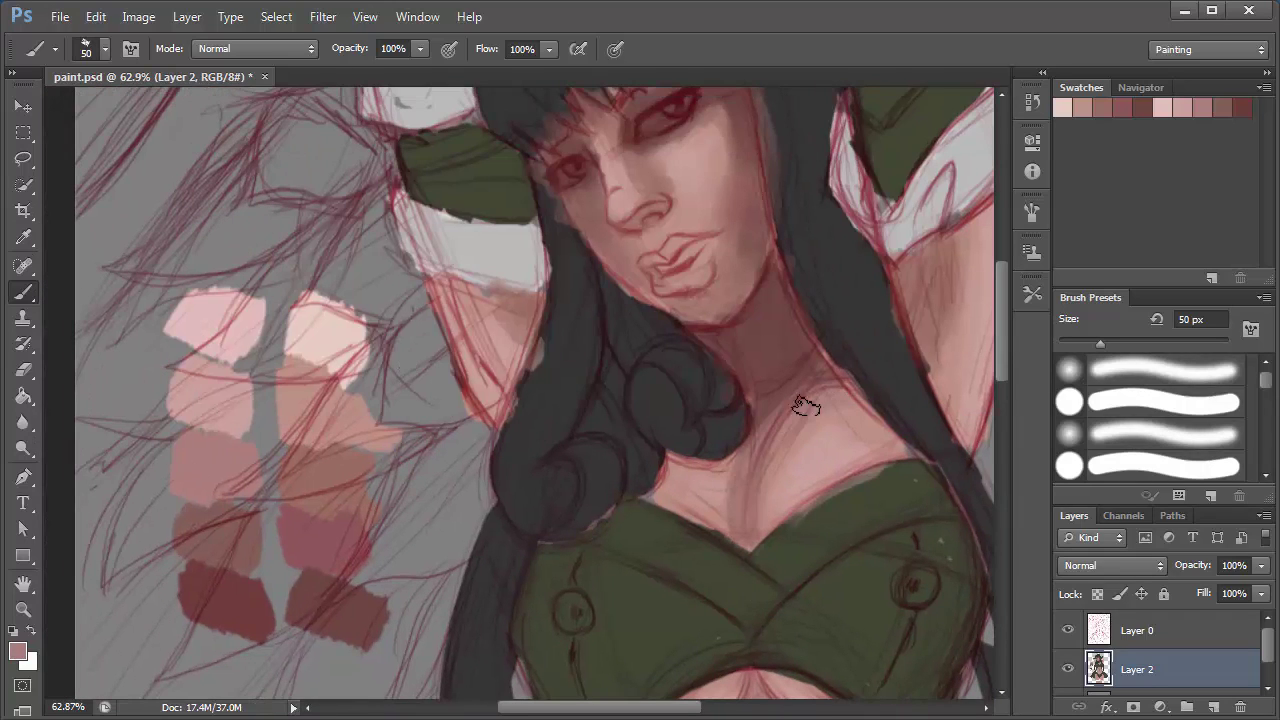
{"action": "left_click", "coordinate": [717, 484], "text": "alt"}
{"action": "left_click", "coordinate": [345, 473], "text": "alt"}
{"action": "left_click_drag", "start_coordinate": [680, 480], "coordinate": [758, 410]}
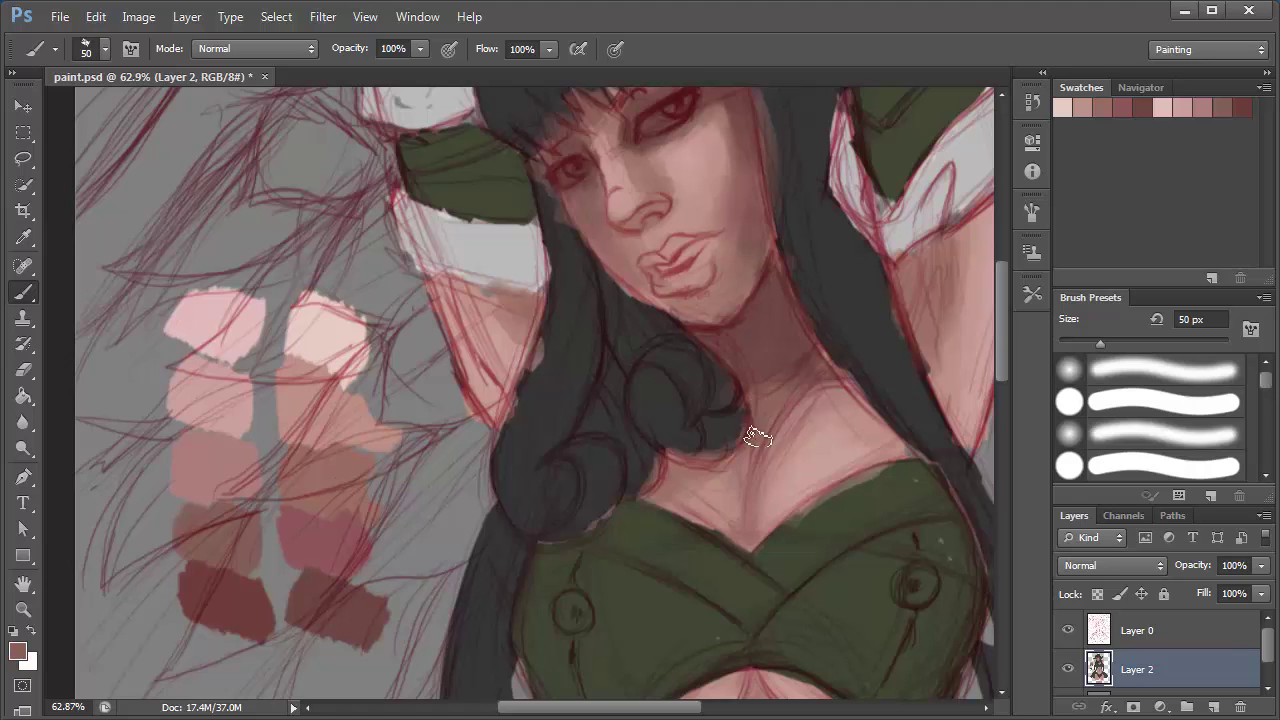
{"action": "scroll", "coordinate": [800, 380], "scroll_direction": "down", "scroll_amount": 10}
{"action": "scroll", "coordinate": [700, 350], "scroll_direction": "down", "scroll_amount": 4}
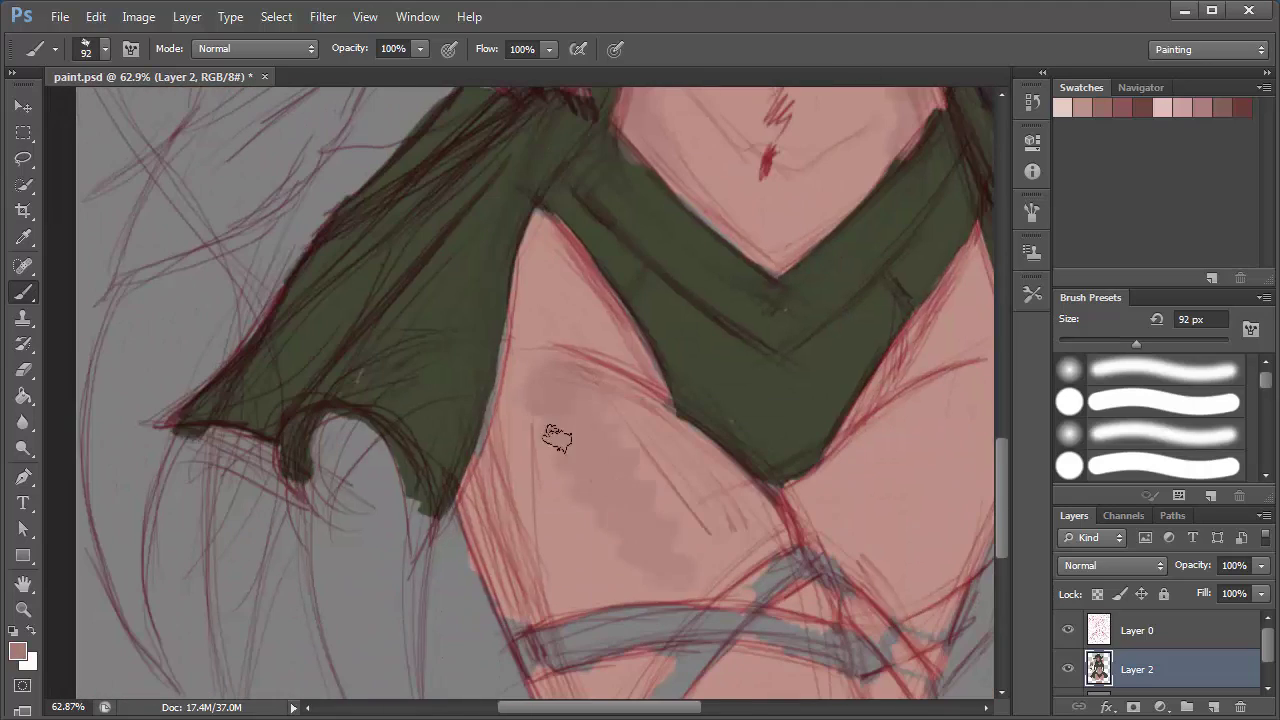
{"action": "scroll", "coordinate": [680, 480], "scroll_direction": "down", "scroll_amount": 3}
{"action": "scroll", "coordinate": [690, 300], "scroll_direction": "up", "scroll_amount": 10}
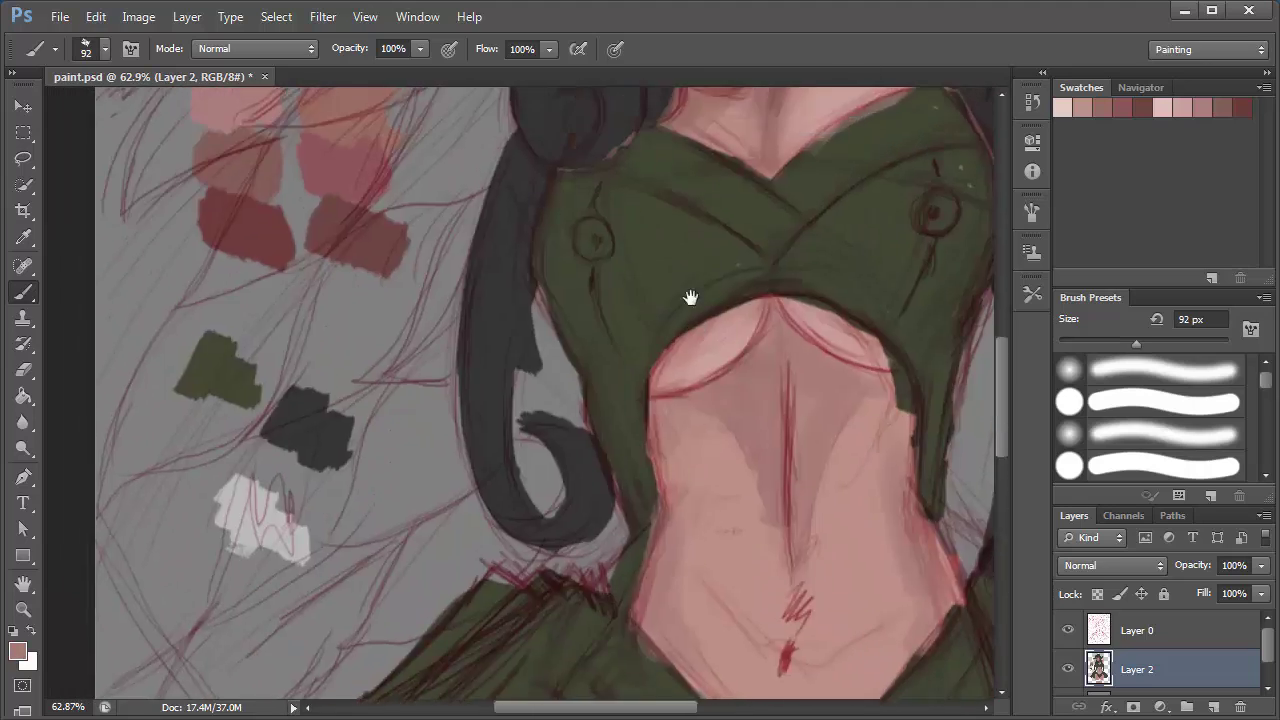
{"action": "scroll", "coordinate": [690, 297], "scroll_direction": "up", "scroll_amount": 5}
{"action": "key", "text": "ctrl+plus"}
{"action": "key", "text": "ctrl+plus"}
- Revert to an early Brush Tool state in the History panel
{"action": "right_click", "coordinate": [909, 360]}
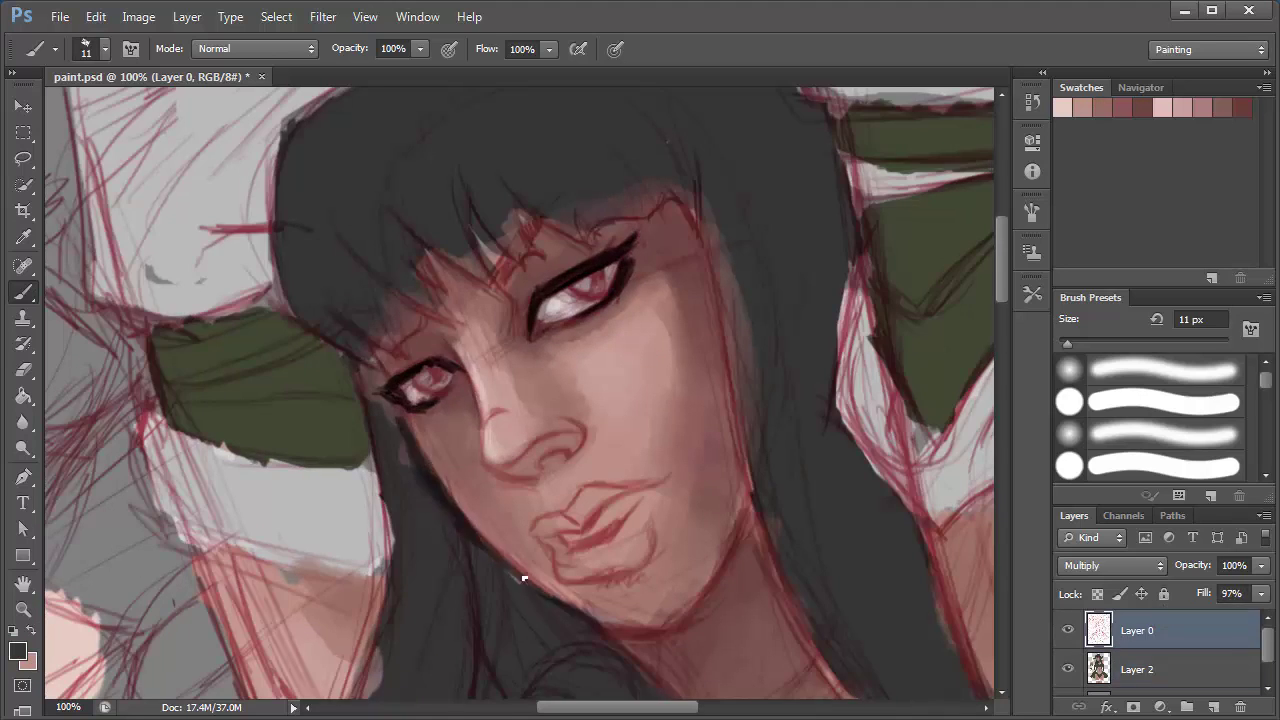
{"action": "left_click", "coordinate": [888, 170]}
- Step further back in history and lower the sketch layer's fill to 44%
{"action": "left_click", "coordinate": [905, 147]}
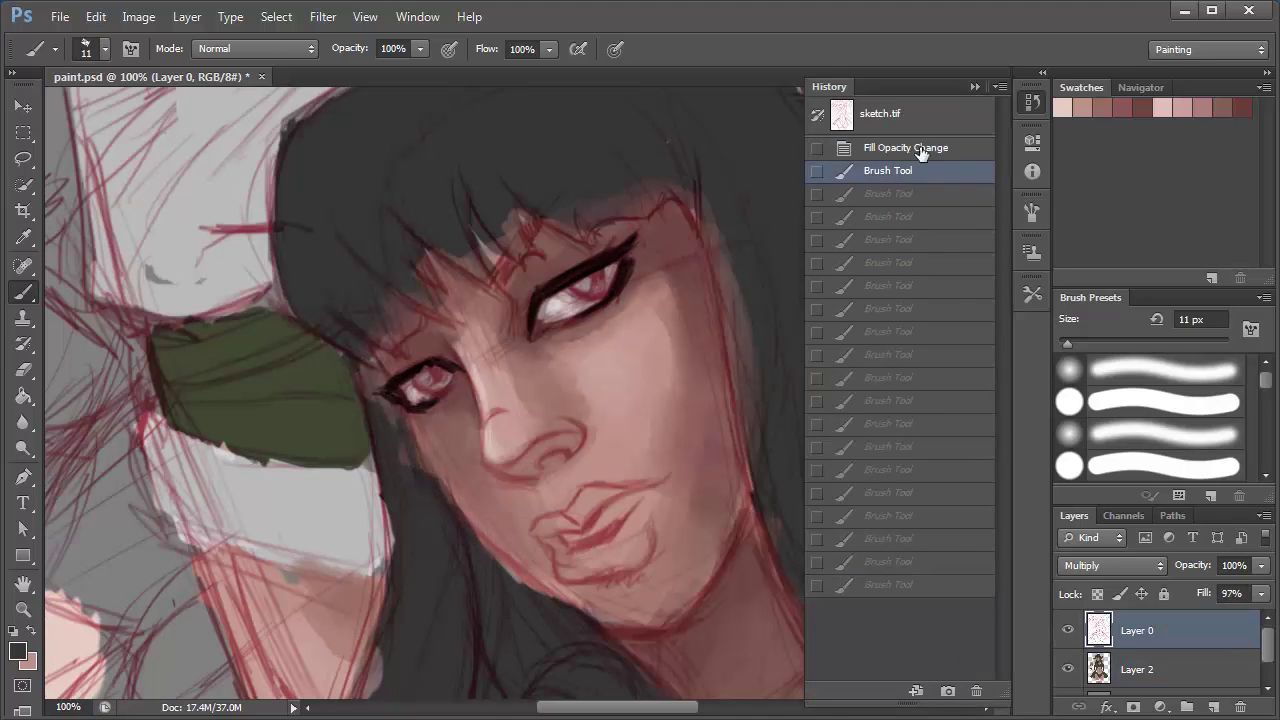
{"action": "left_click", "coordinate": [1137, 669]}
{"action": "left_click_drag", "start_coordinate": [449, 513], "coordinate": [417, 465]}
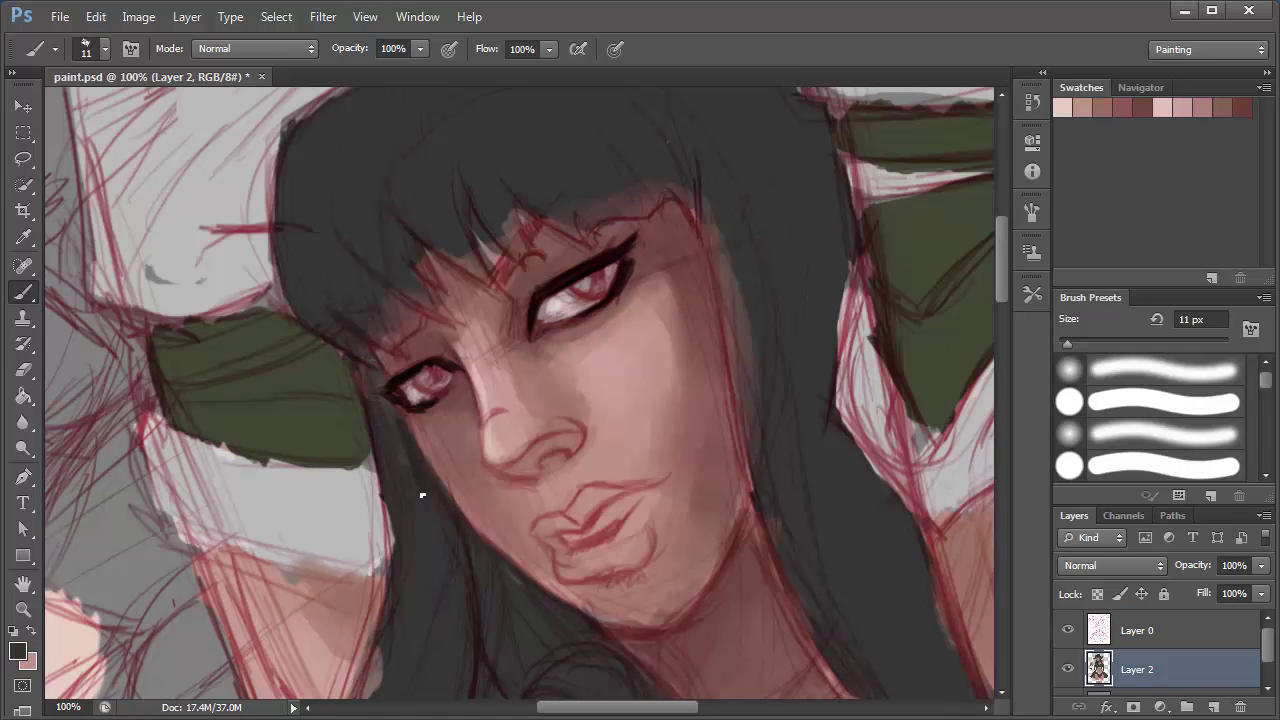
{"action": "left_click", "coordinate": [1137, 630]}
{"action": "left_click_drag", "start_coordinate": [1261, 593], "coordinate": [1221, 609]}
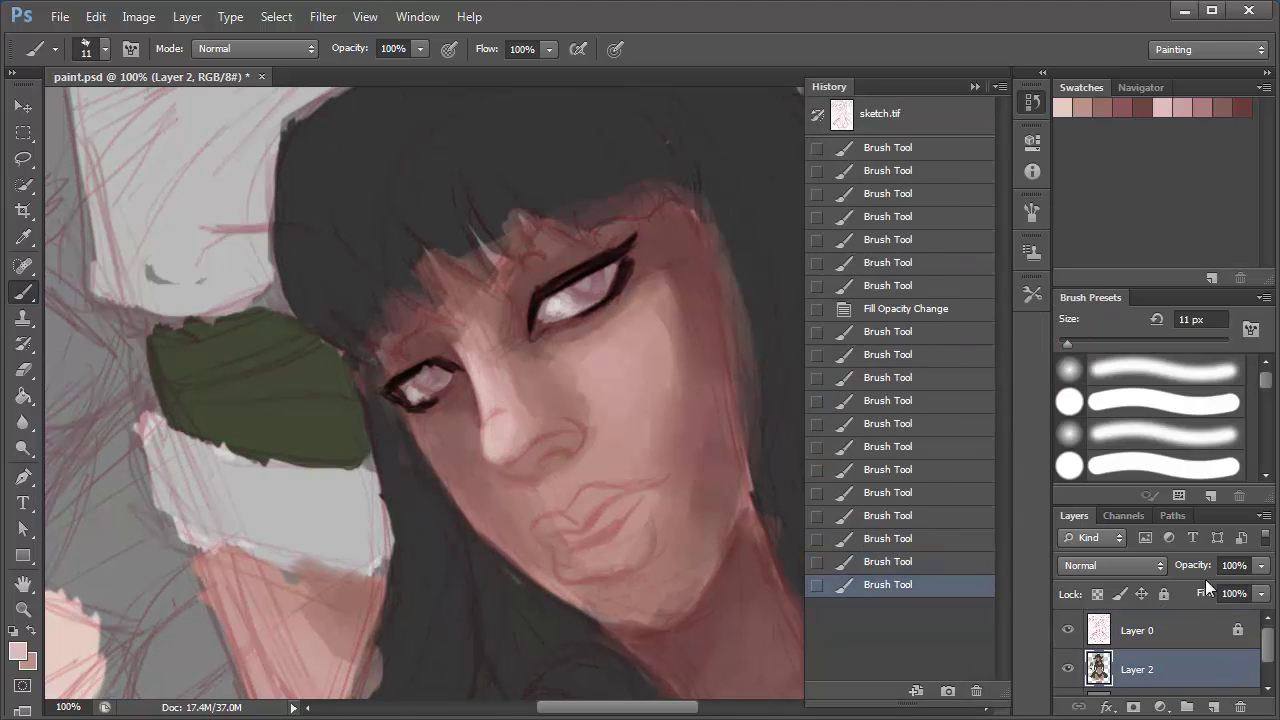
- Shade around the nose with a darker red-brown
{"action": "left_click", "coordinate": [1180, 108]}
{"action": "mouse_move", "coordinate": [512, 468]}
{"action": "left_mouse_down"}
{"action": "mouse_move", "coordinate": [544, 448]}
{"action": "mouse_move", "coordinate": [578, 460]}
{"action": "left_mouse_up"}
{"action": "left_click_drag", "start_coordinate": [515, 470], "coordinate": [552, 451]}
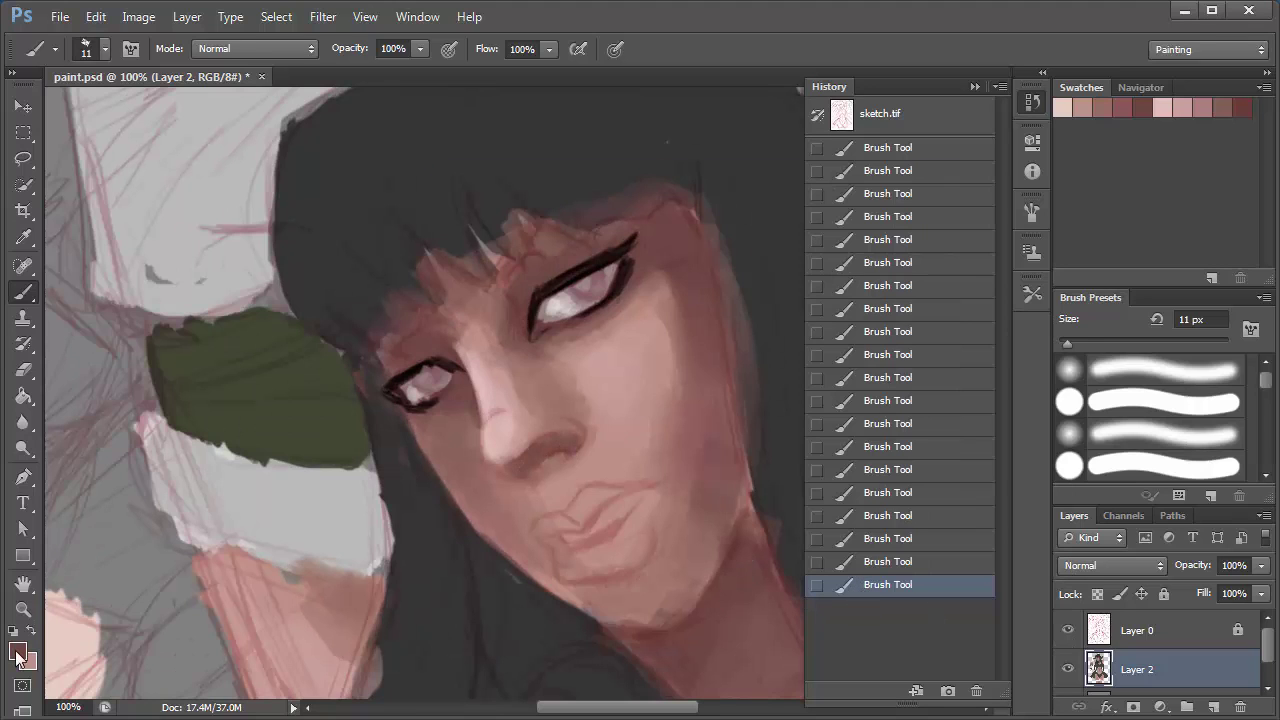
- Paint dark red-brown strokes along the jaw
{"action": "left_click", "coordinate": [18, 655]}
{"action": "left_click", "coordinate": [571, 423]}
{"action": "left_click", "coordinate": [957, 200]}
{"action": "mouse_move", "coordinate": [104, 518]}
{"action": "left_mouse_down"}
{"action": "mouse_move", "coordinate": [112, 568]}
{"action": "mouse_move", "coordinate": [145, 595]}
{"action": "left_mouse_up"}
{"action": "mouse_move", "coordinate": [712, 595]}
{"action": "left_mouse_down"}
{"action": "mouse_move", "coordinate": [752, 505]}
{"action": "mouse_move", "coordinate": [745, 625]}
{"action": "left_mouse_up"}
- With a 25 px brush, shade the face edge into the neck, then hide the sketch layer
{"action": "right_click", "coordinate": [752, 532]}
{"action": "mouse_move", "coordinate": [768, 580]}
{"action": "left_mouse_down"}
{"action": "mouse_move", "coordinate": [791, 582]}
{"action": "mouse_move", "coordinate": [700, 640]}
{"action": "left_mouse_up"}
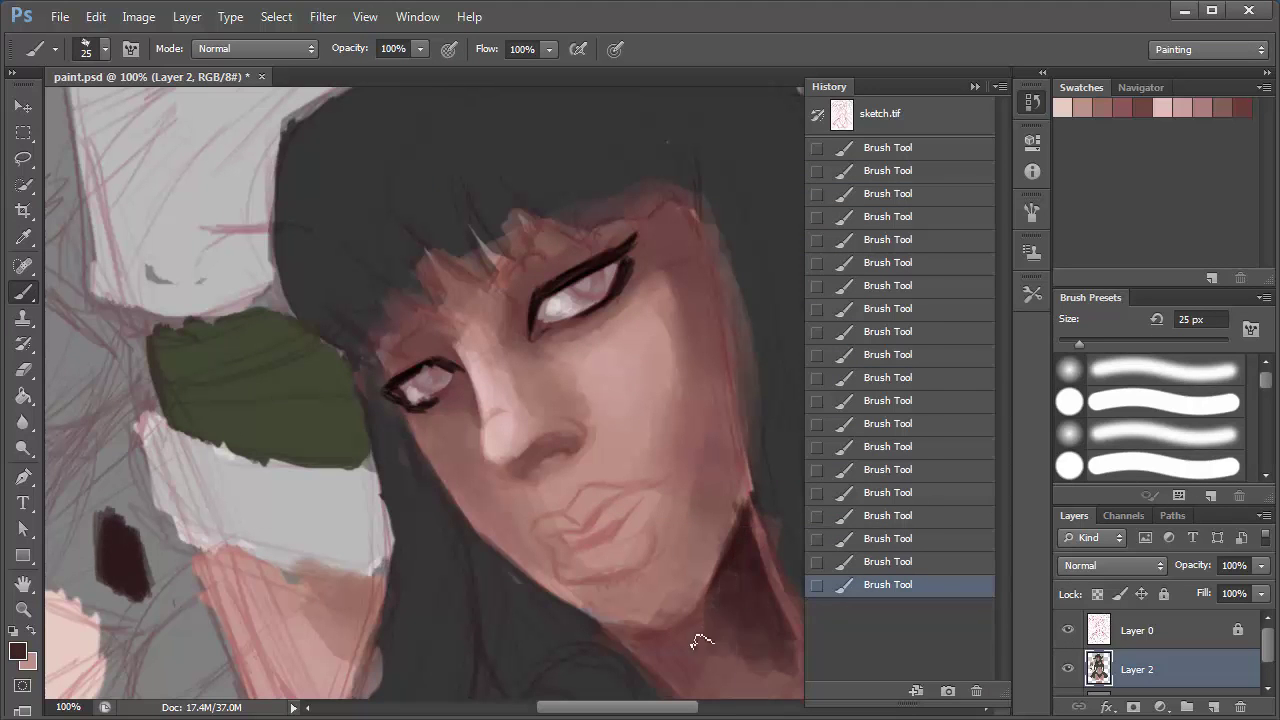
{"action": "mouse_move", "coordinate": [715, 193]}
{"action": "left_mouse_down"}
{"action": "mouse_move", "coordinate": [743, 366]}
{"action": "mouse_move", "coordinate": [748, 625]}
{"action": "left_mouse_up"}
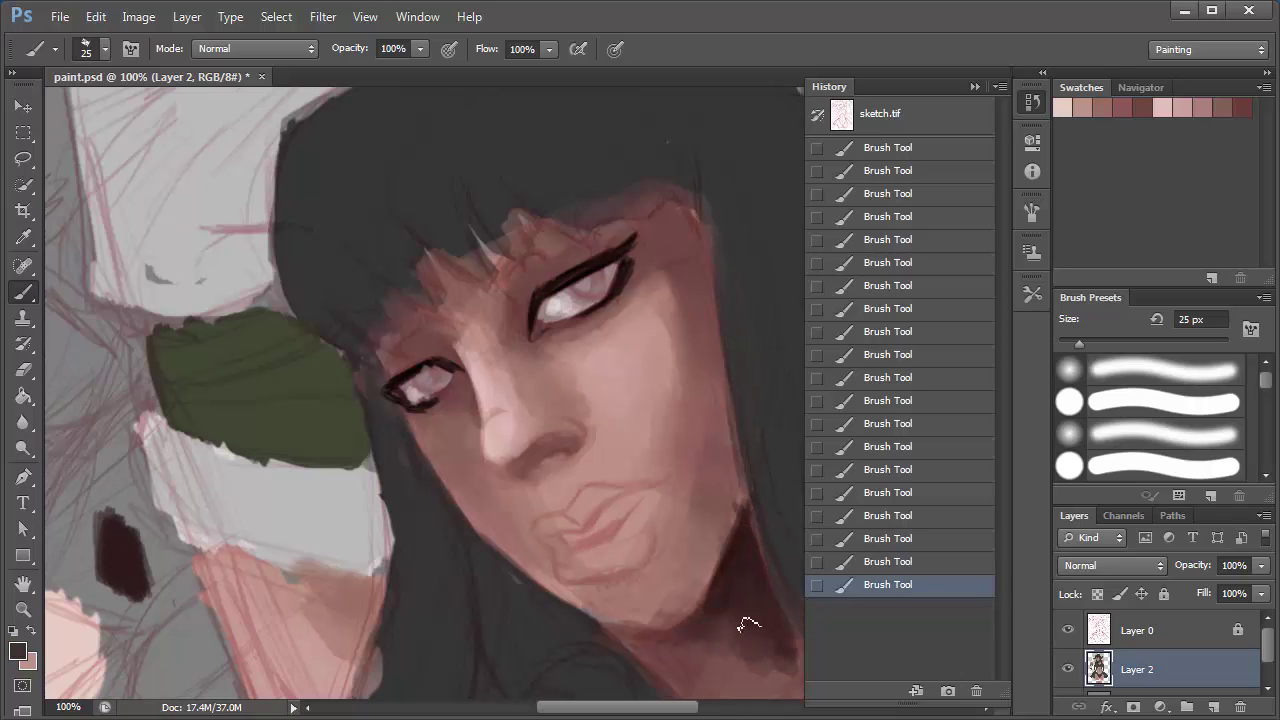
{"action": "left_click", "coordinate": [1068, 630]}
{"action": "left_click", "coordinate": [18, 652]}
- Paint dark hair along the left side of the face with the sketch layer visible
{"action": "left_click", "coordinate": [922, 205]}
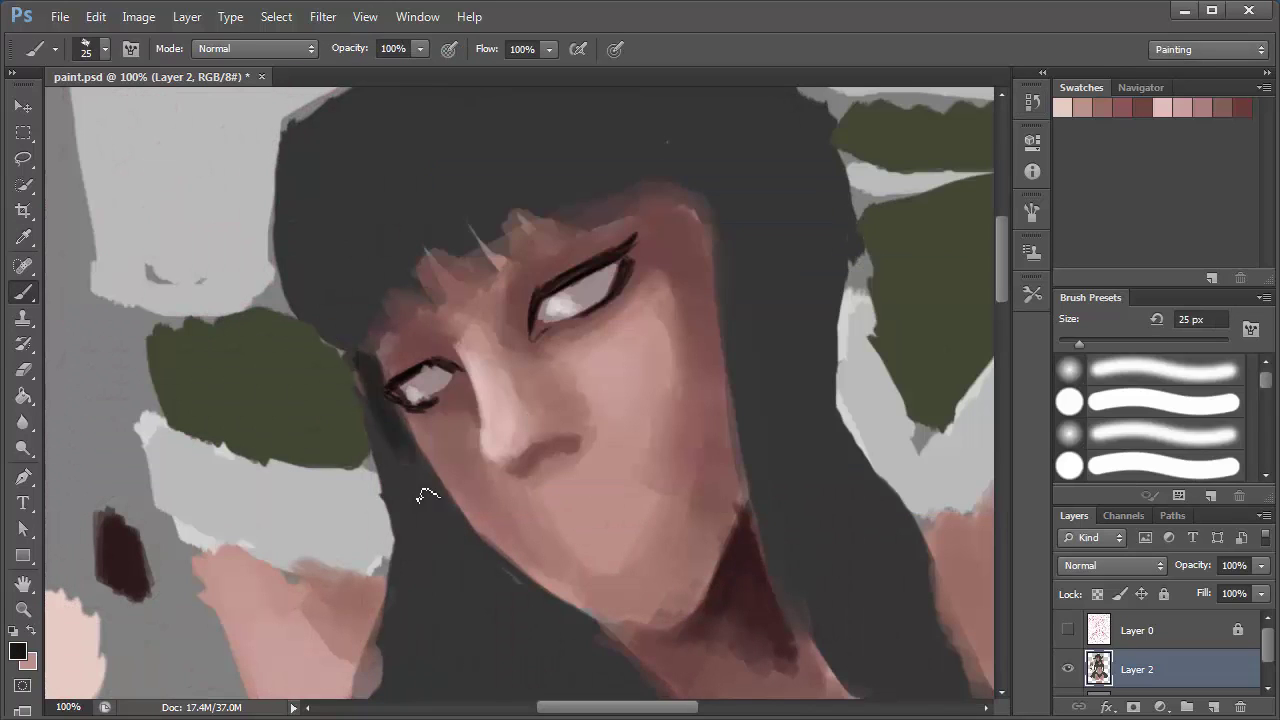
{"action": "mouse_move", "coordinate": [365, 365]}
{"action": "left_mouse_down"}
{"action": "mouse_move", "coordinate": [629, 691]}
{"action": "mouse_move", "coordinate": [420, 530]}
{"action": "mouse_move", "coordinate": [600, 680]}
{"action": "mouse_move", "coordinate": [745, 640]}
{"action": "left_mouse_up"}
{"action": "left_click", "coordinate": [1068, 630]}
{"action": "left_click", "coordinate": [733, 628], "text": "alt"}
{"action": "left_click", "coordinate": [1025, 215]}
{"action": "left_click", "coordinate": [400, 350]}
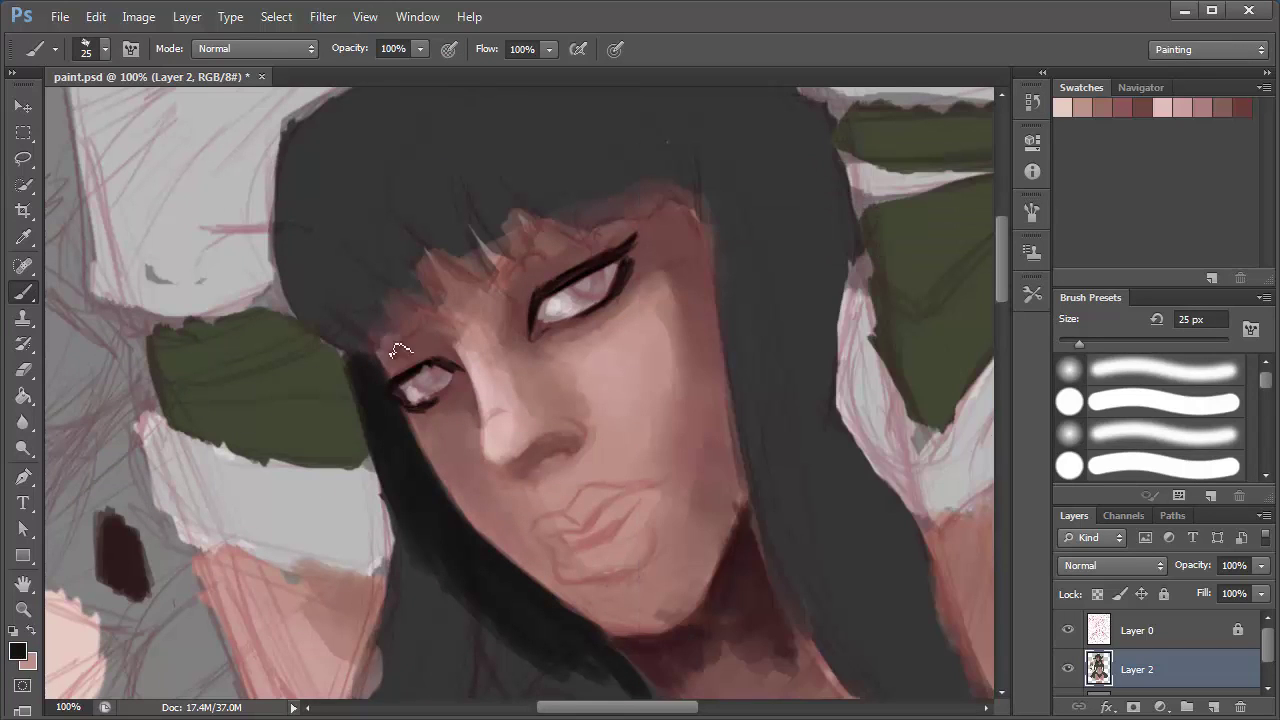
- Darken the bangs above the left eye with black strokes reaching toward the green bow
{"action": "left_click_drag", "start_coordinate": [410, 305], "coordinate": [354, 263]}
{"action": "left_click_drag", "start_coordinate": [380, 320], "coordinate": [318, 305]}
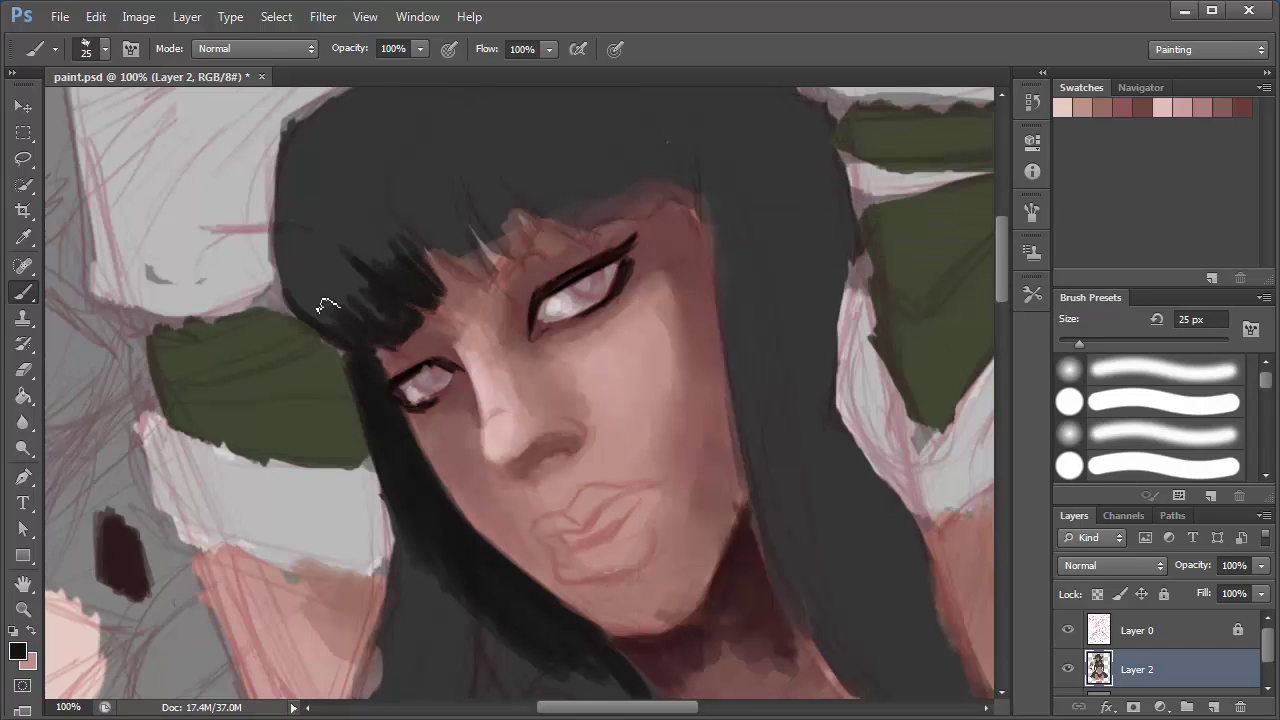
{"action": "mouse_move", "coordinate": [426, 289]}
{"action": "left_mouse_down"}
{"action": "mouse_move", "coordinate": [457, 194]}
{"action": "mouse_move", "coordinate": [634, 211]}
{"action": "mouse_move", "coordinate": [700, 185]}
{"action": "left_mouse_up"}
{"action": "key", "text": "F5"}
{"action": "key", "text": "F5"}
{"action": "mouse_move", "coordinate": [560, 215]}
{"action": "left_mouse_down"}
{"action": "mouse_move", "coordinate": [668, 180]}
{"action": "mouse_move", "coordinate": [517, 186]}
{"action": "mouse_move", "coordinate": [420, 290]}
{"action": "mouse_move", "coordinate": [306, 229]}
{"action": "mouse_move", "coordinate": [383, 310]}
{"action": "left_mouse_up"}
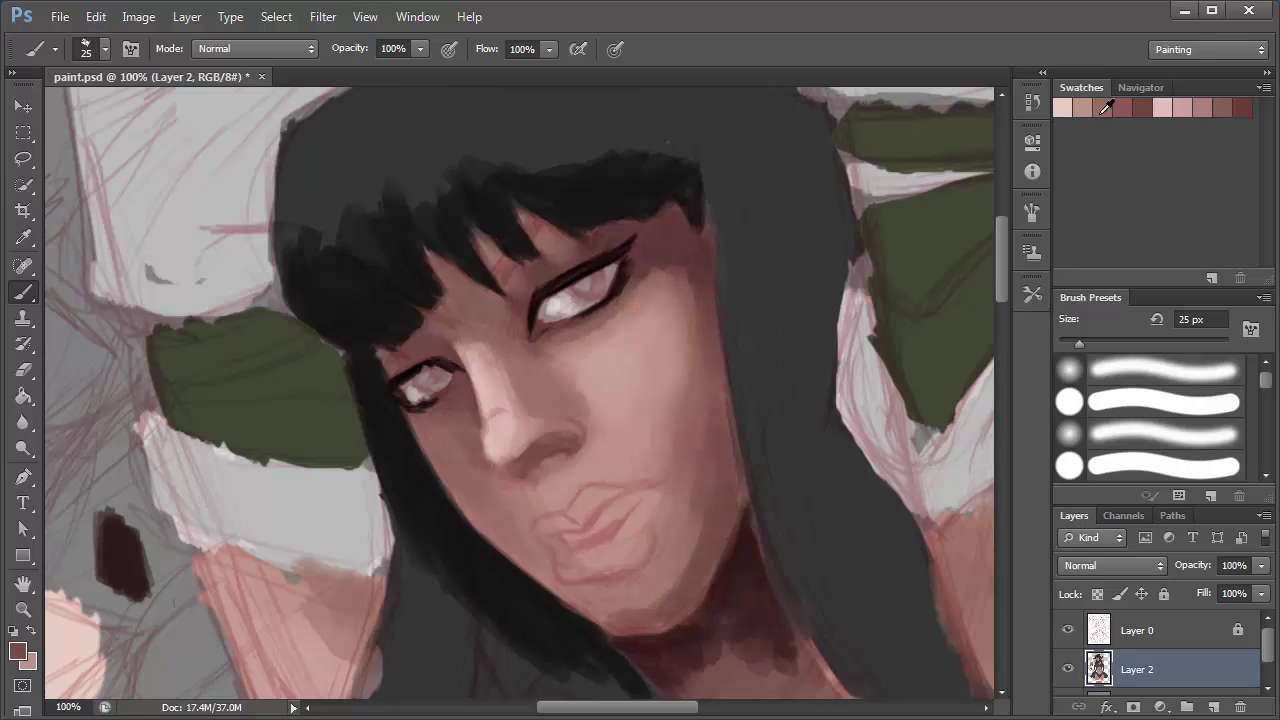
- Paint the lips a darker skin tone and reset the colours to black and white
{"action": "left_click_drag", "start_coordinate": [612, 596], "coordinate": [664, 512]}
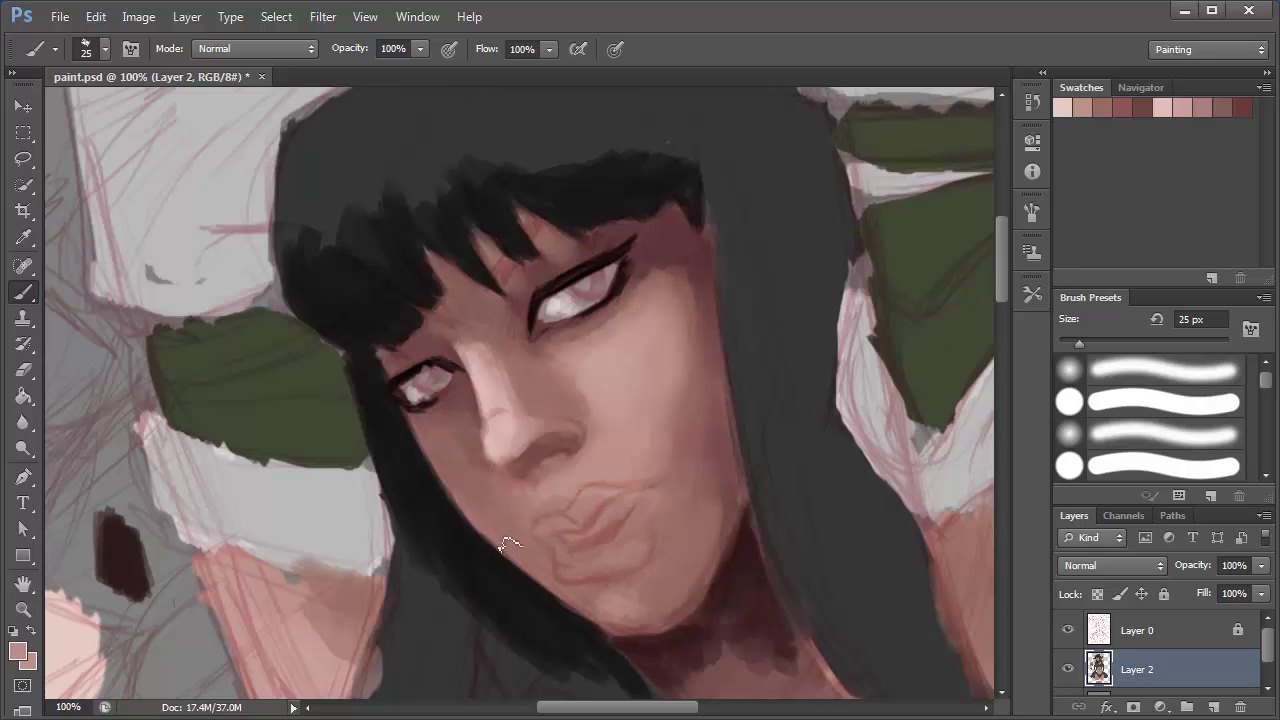
{"action": "left_click", "coordinate": [1068, 630]}
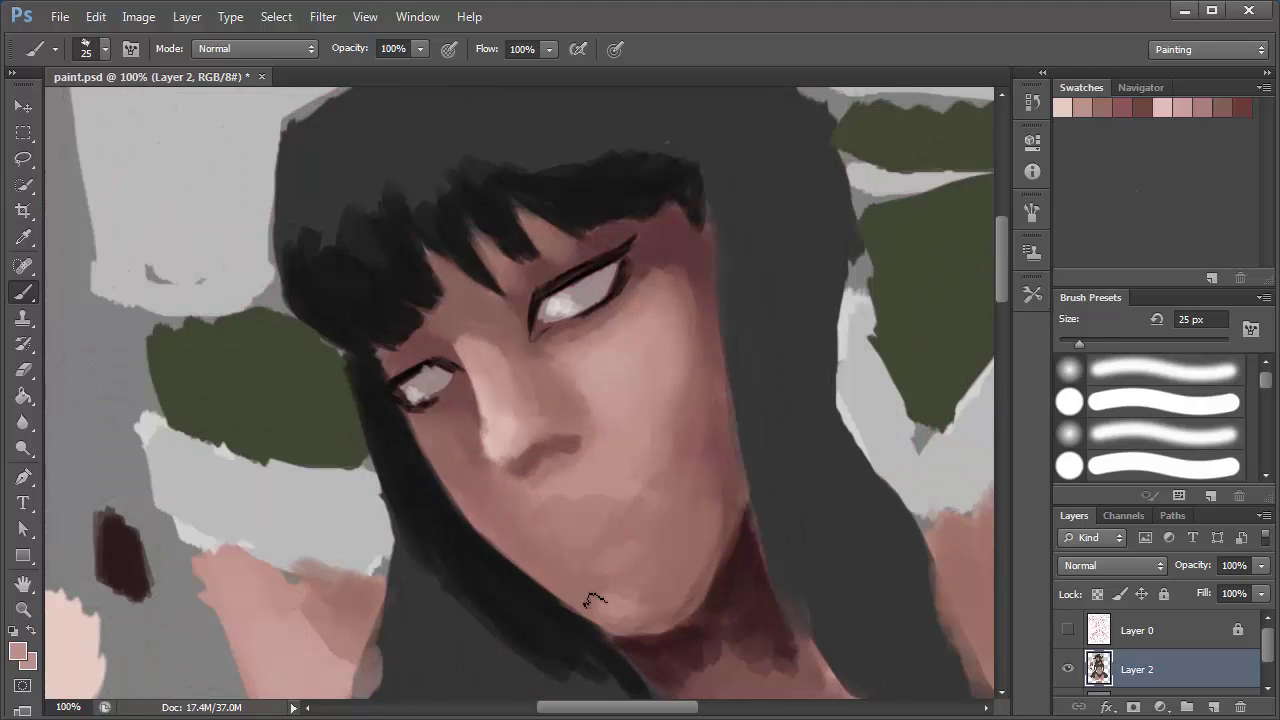
{"action": "key", "text": "d"}
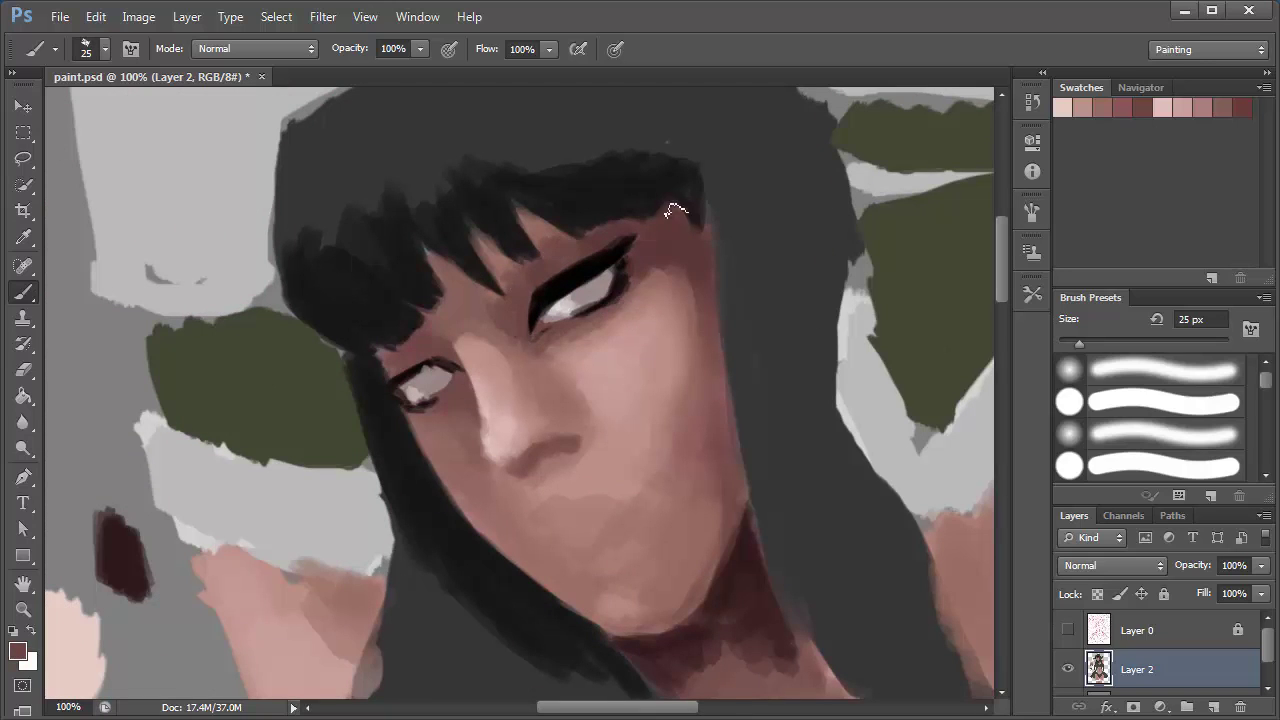
{"action": "left_click", "coordinate": [1068, 630]}
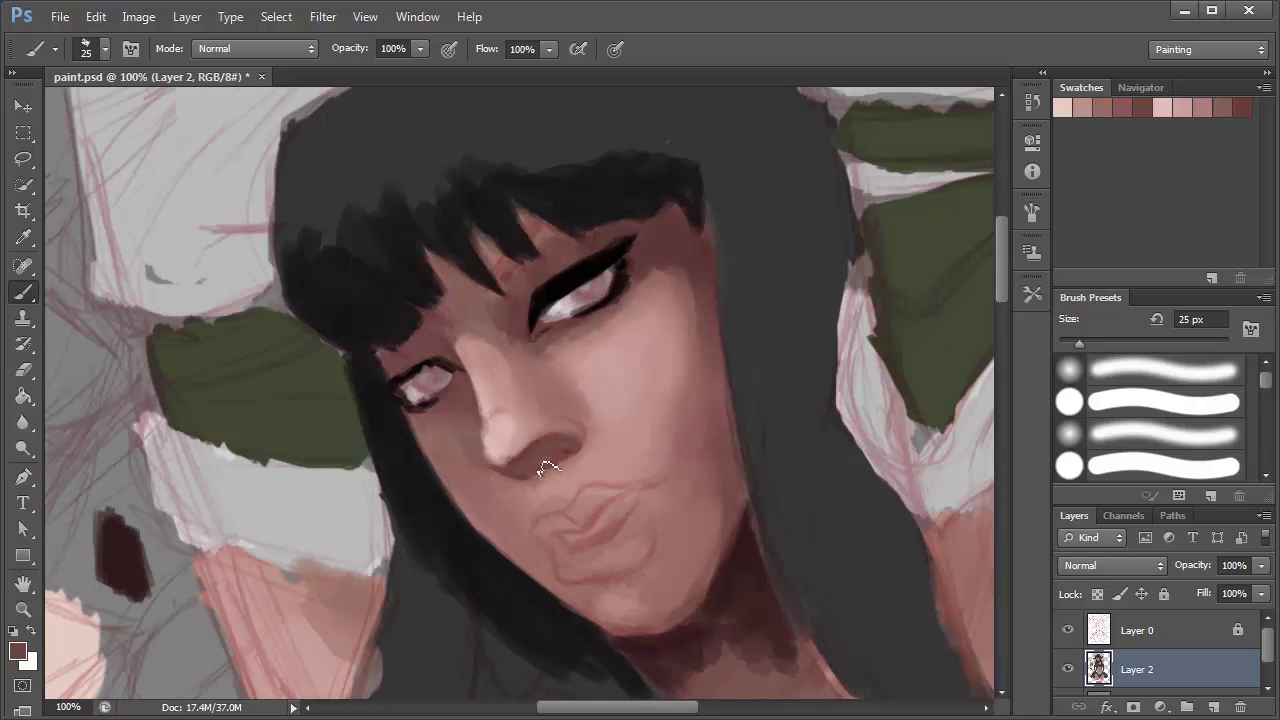
{"action": "scroll", "coordinate": [616, 432], "scroll_direction": "down", "scroll_amount": 1}
{"action": "scroll", "coordinate": [534, 457], "scroll_direction": "up", "scroll_amount": 1}
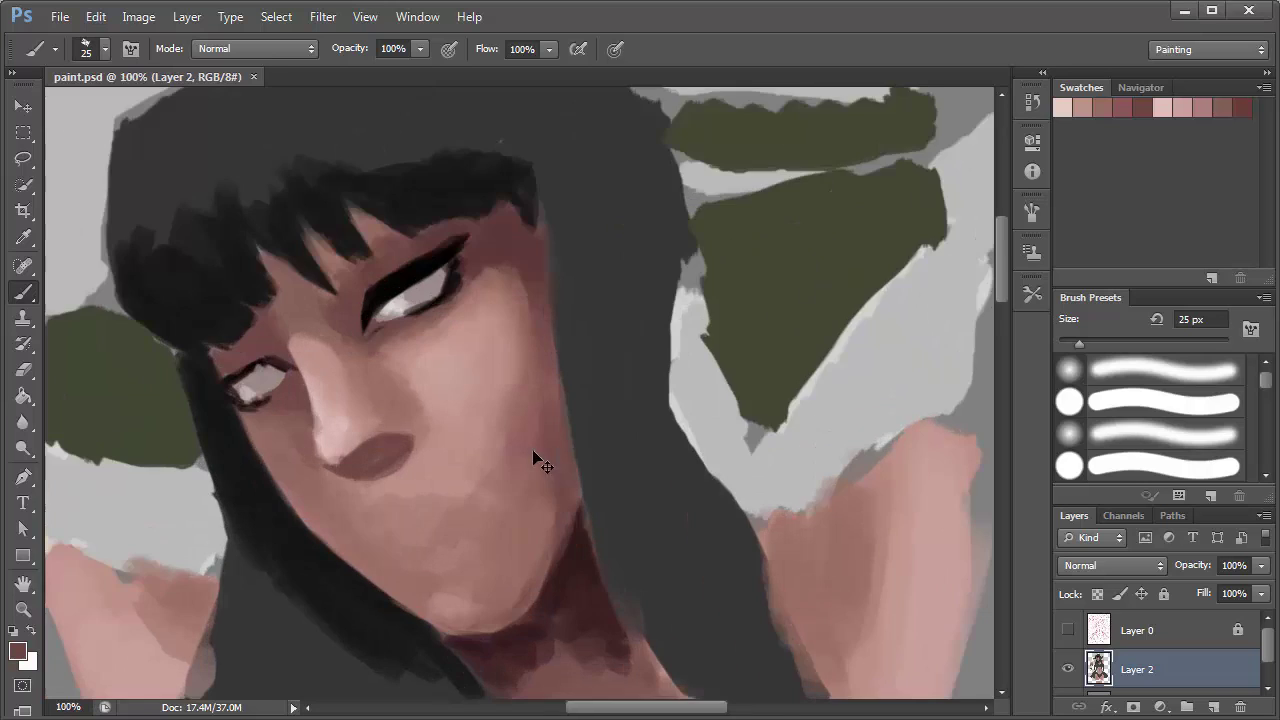
- Deepen the neck shadow with a sampled dark brown using a 47 px brush
{"action": "left_click", "coordinate": [589, 540], "text": "alt"}
{"action": "key", "text": "bracketleft"}
{"action": "key", "text": "bracketleft"}
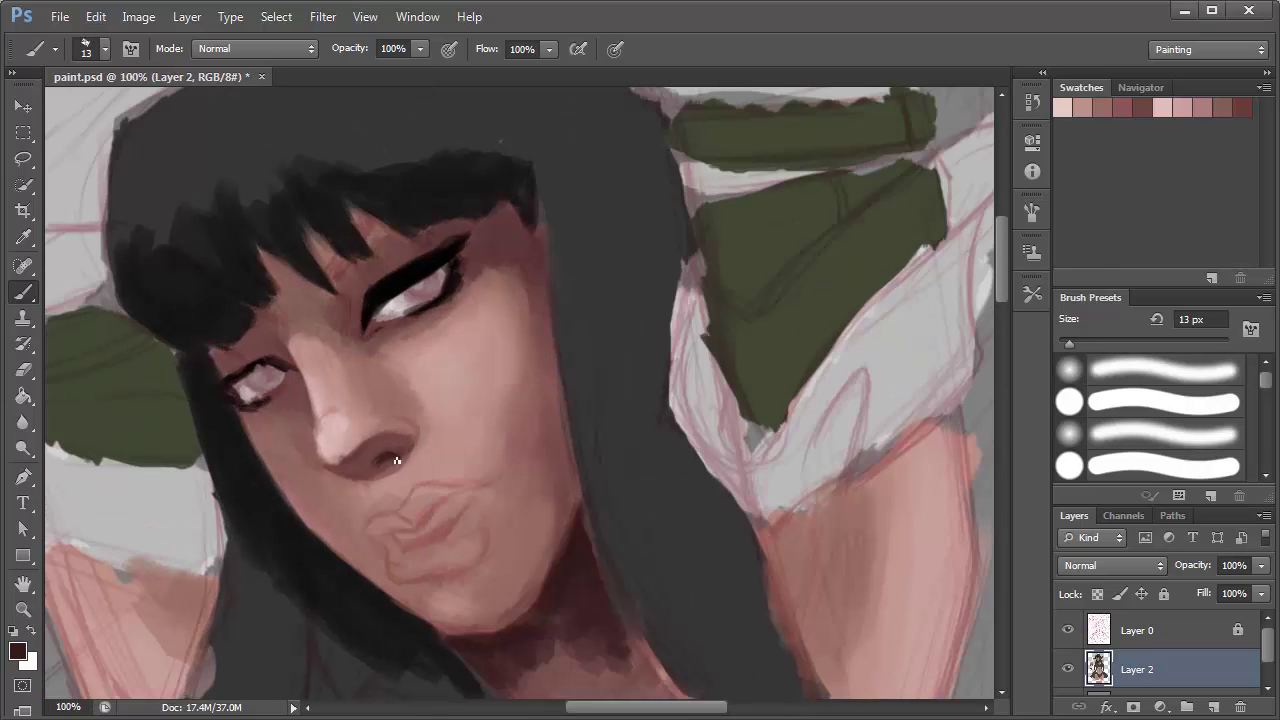
{"action": "left_click_drag", "start_coordinate": [397, 461], "coordinate": [660, 460]}
{"action": "right_click", "coordinate": [357, 588]}
{"action": "left_click_drag", "start_coordinate": [412, 631], "coordinate": [450, 631]}
{"action": "left_click_drag", "start_coordinate": [700, 536], "coordinate": [700, 366]}
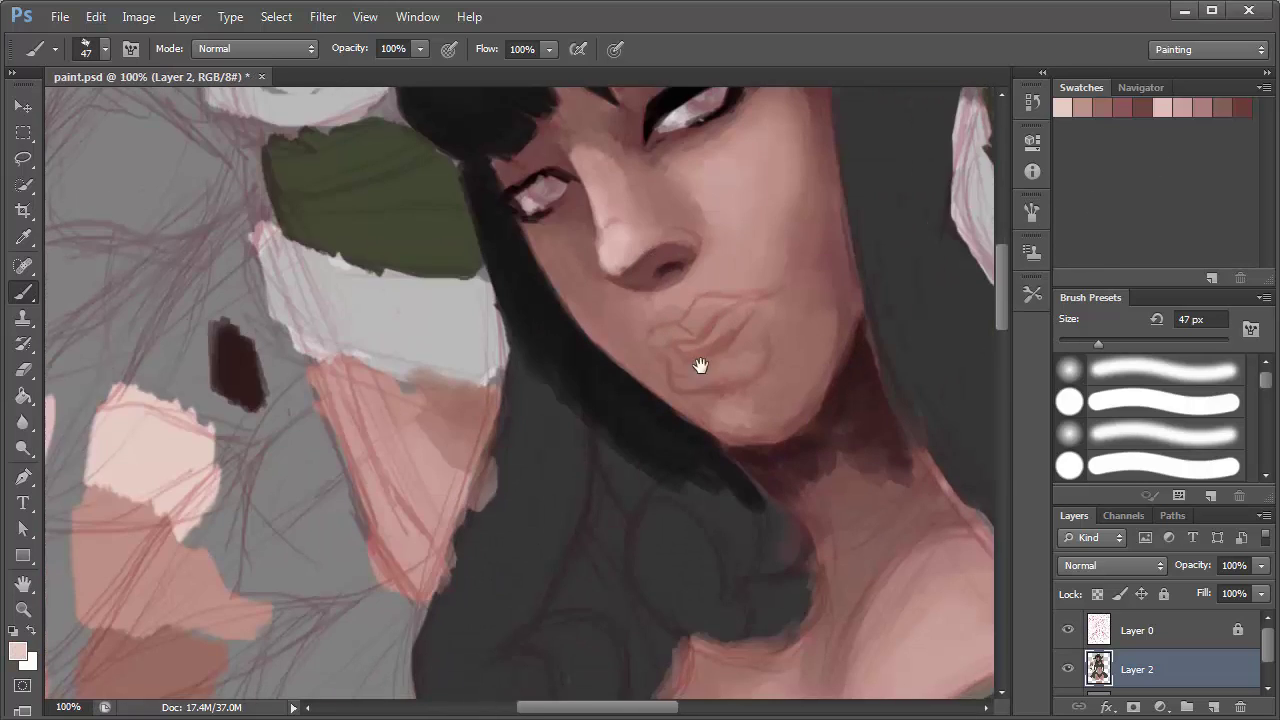
- Reshape the pink shoulder's left edge with background grey, then set the brush to 16 px
{"action": "left_click", "coordinate": [328, 423], "text": "alt"}
{"action": "left_click_drag", "start_coordinate": [325, 382], "coordinate": [393, 600]}
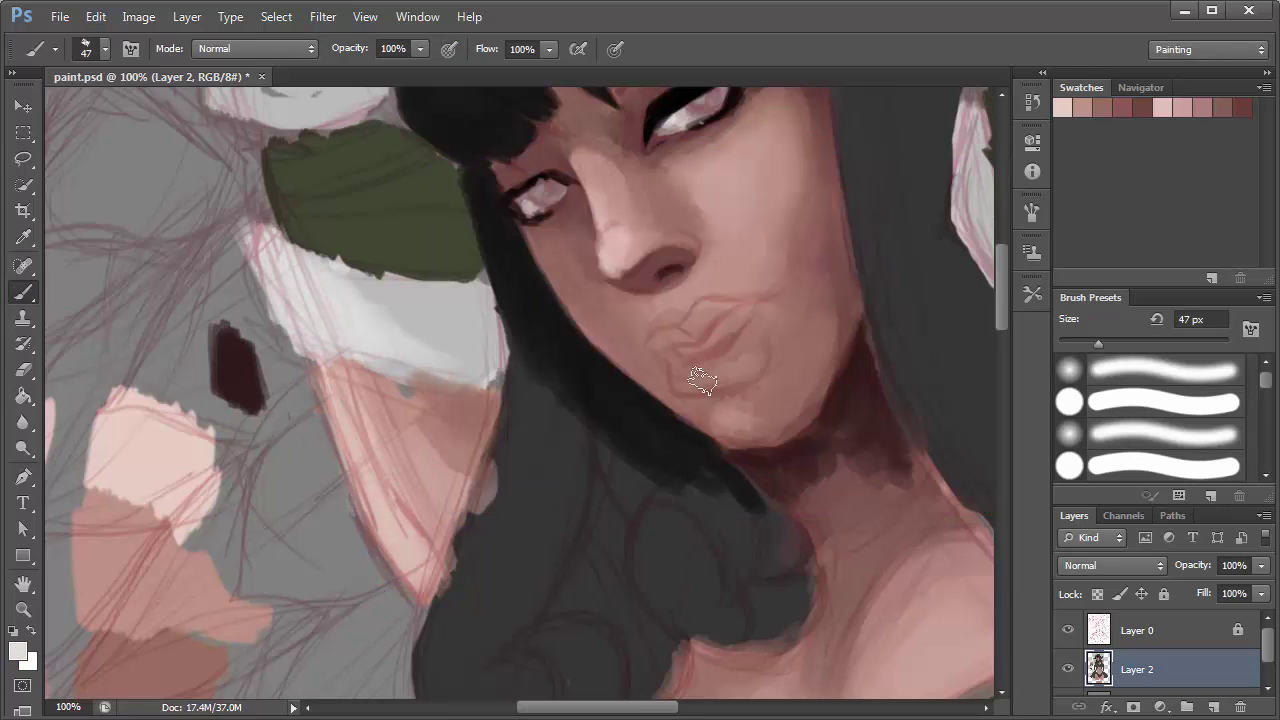
{"action": "left_click", "coordinate": [1068, 630]}
{"action": "right_click", "coordinate": [324, 260]}
{"action": "type", "text": "16"}
{"action": "key", "text": "Return"}
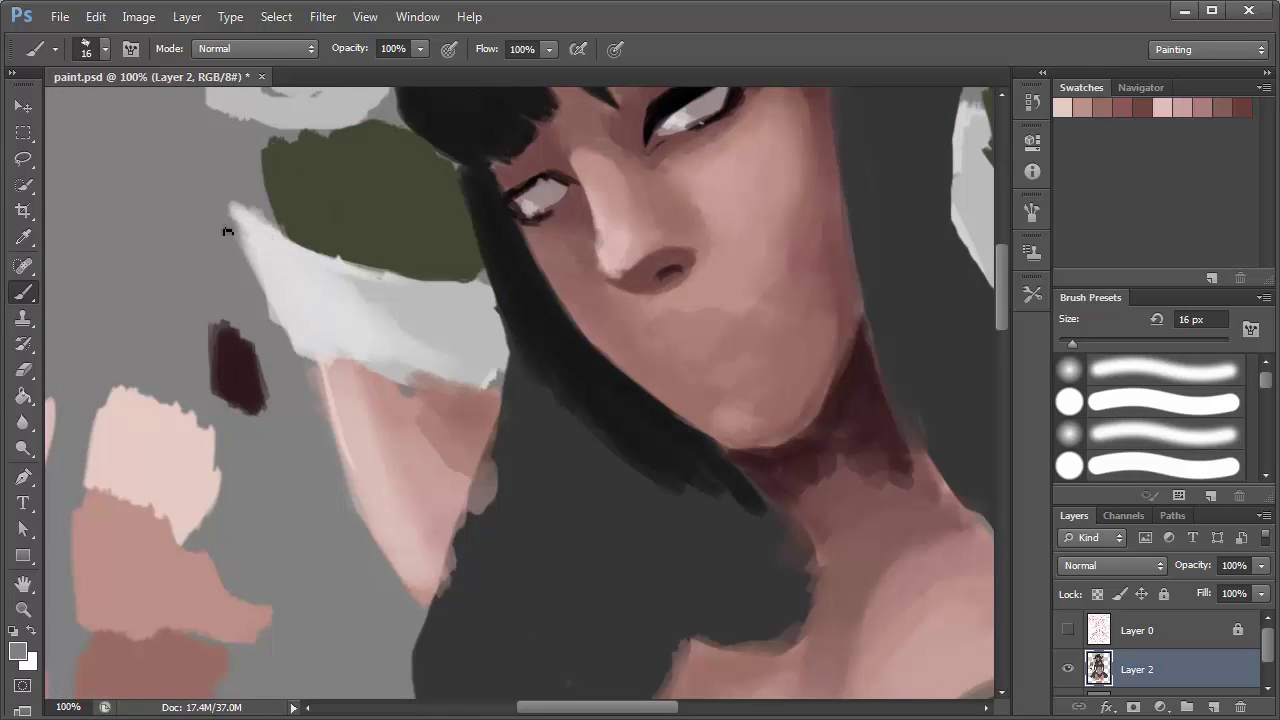
- Extend and sharpen the white cuff's edges and lighten the pink skin beside it
{"action": "left_click_drag", "start_coordinate": [370, 364], "coordinate": [437, 371]}
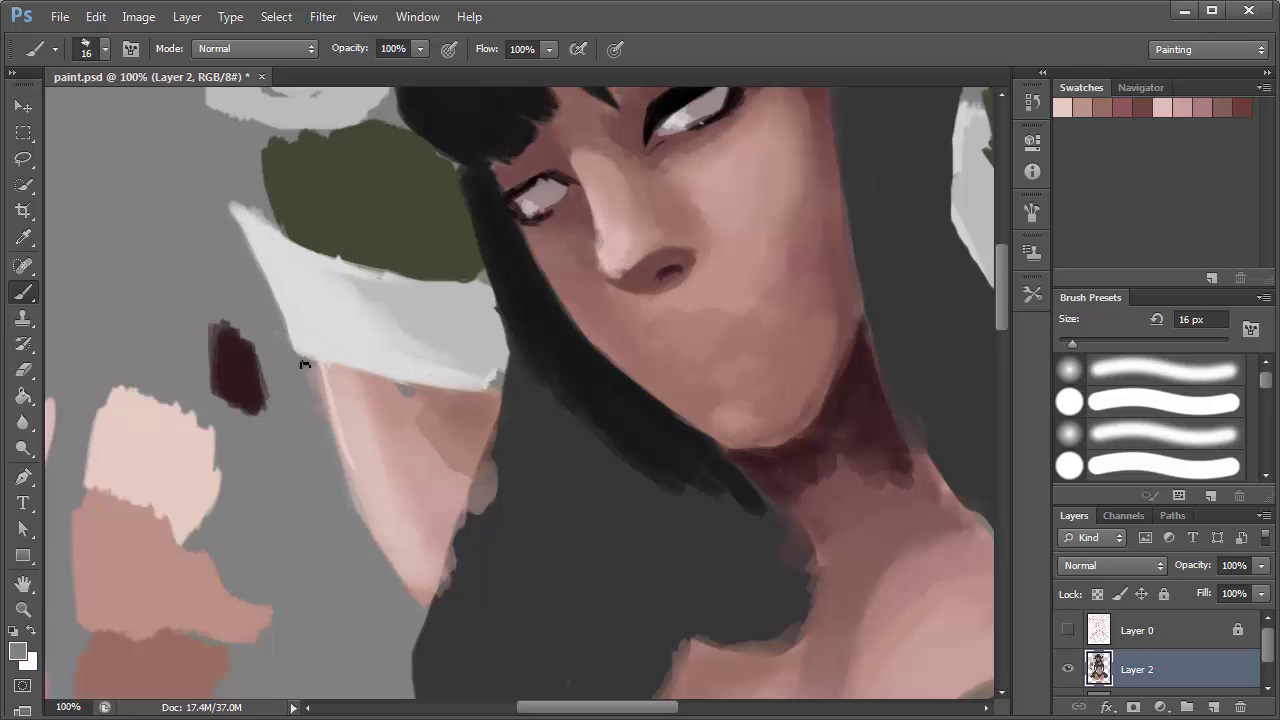
{"action": "left_click", "coordinate": [683, 386], "text": "alt"}
{"action": "mouse_move", "coordinate": [335, 372]}
{"action": "left_mouse_down"}
{"action": "mouse_move", "coordinate": [391, 514]}
{"action": "mouse_move", "coordinate": [363, 400]}
{"action": "mouse_move", "coordinate": [432, 615]}
{"action": "left_mouse_up"}
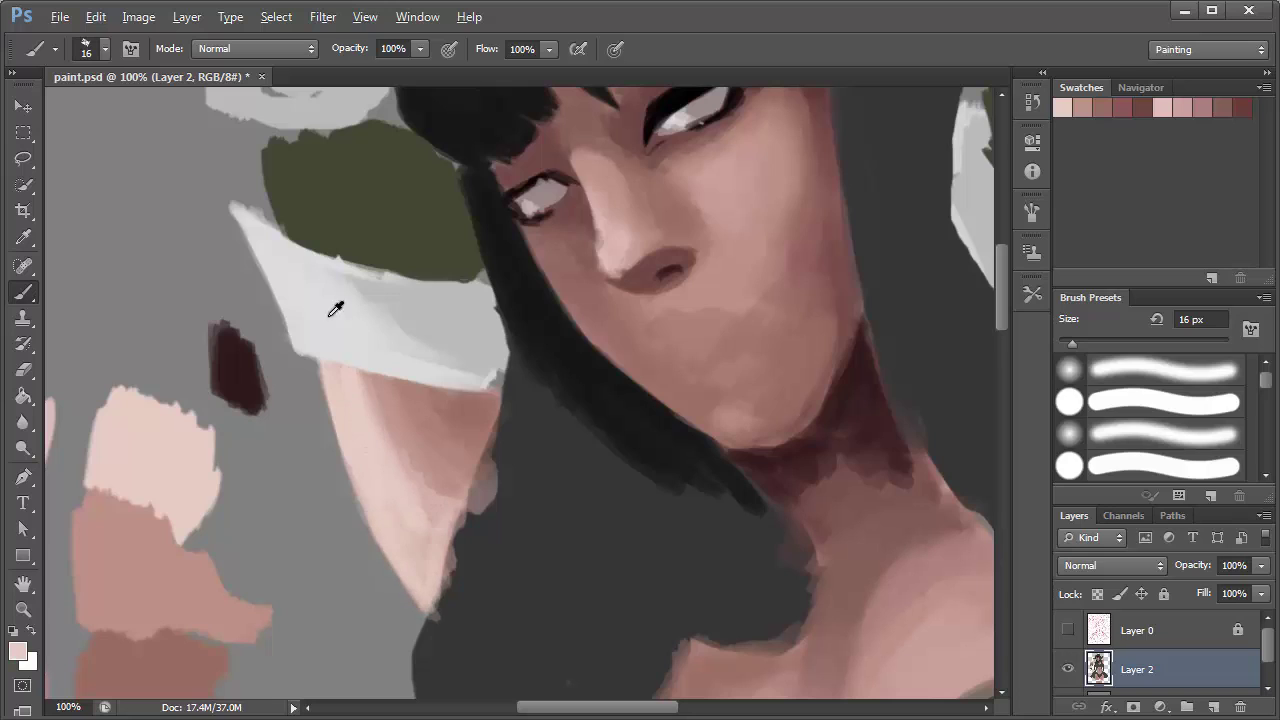
{"action": "left_click", "coordinate": [335, 309], "text": "alt"}
{"action": "key", "text": "bracketleft"}
{"action": "mouse_move", "coordinate": [288, 294]}
{"action": "left_mouse_down"}
{"action": "mouse_move", "coordinate": [228, 202]}
{"action": "mouse_move", "coordinate": [319, 273]}
{"action": "left_mouse_up"}
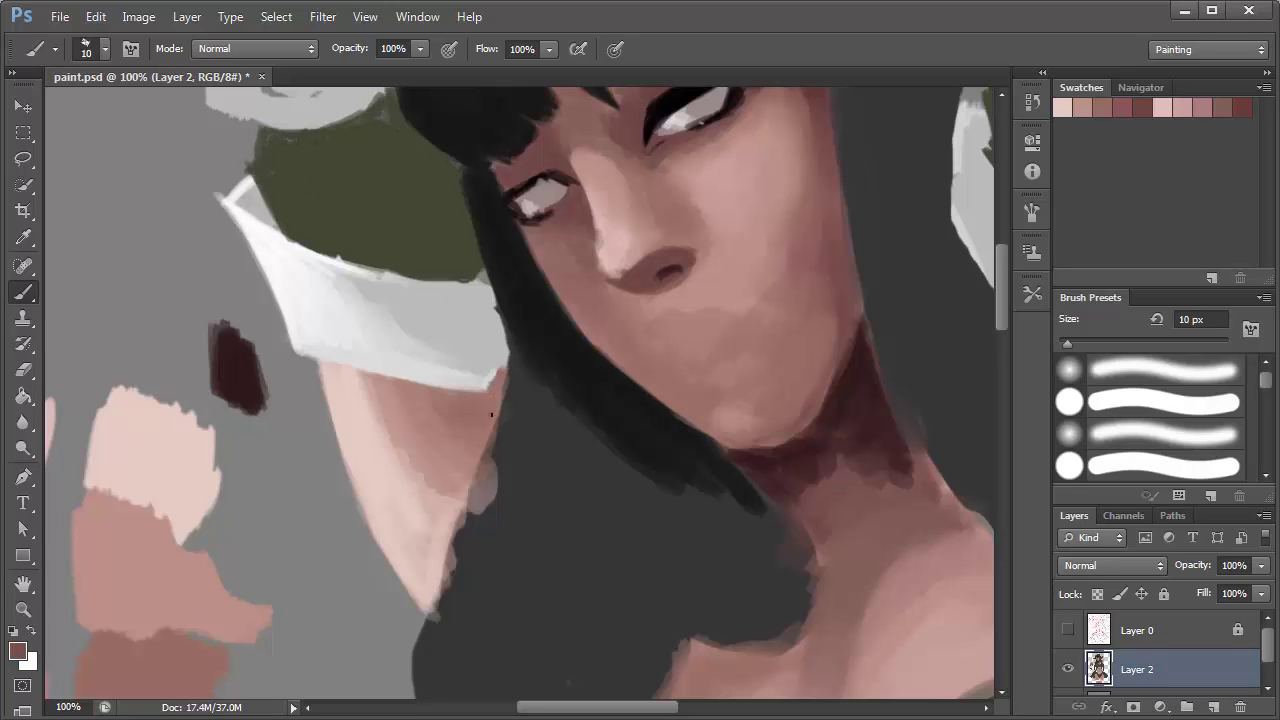
- Extend the hair's left edge over the olive bow
{"action": "left_click_drag", "start_coordinate": [601, 361], "coordinate": [490, 175]}
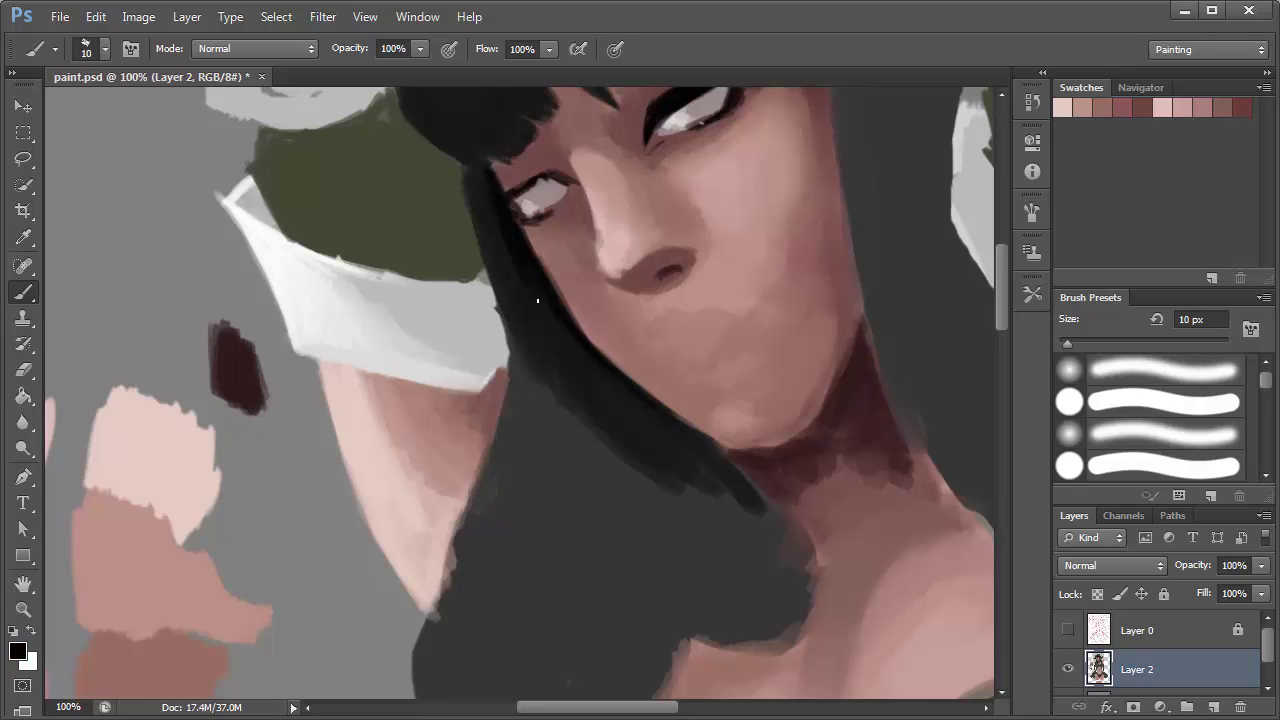
{"action": "left_click_drag", "start_coordinate": [534, 294], "coordinate": [460, 150]}
{"action": "left_click", "coordinate": [533, 232], "text": "alt"}
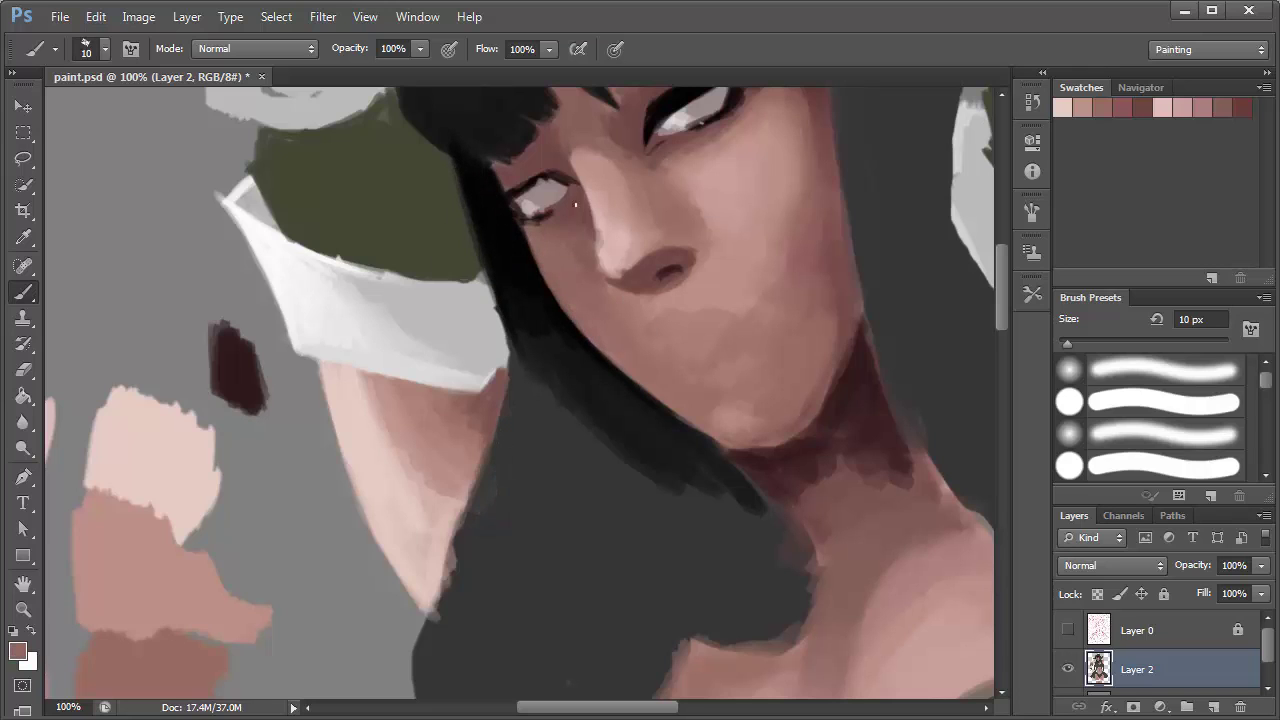
- Shade the green bow with dark olive fold strokes using a larger brush
{"action": "left_click", "coordinate": [17, 651]}
{"action": "key", "text": "Escape"}
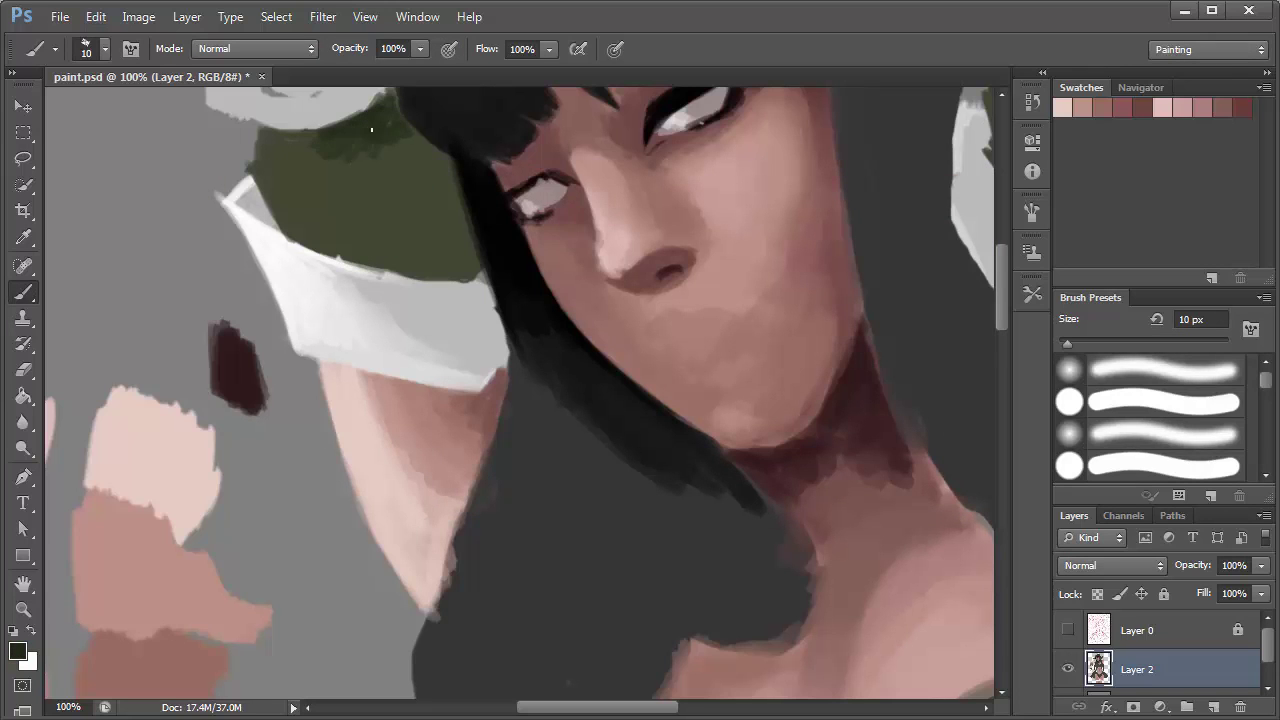
{"action": "left_click_drag", "start_coordinate": [323, 148], "coordinate": [425, 125]}
{"action": "left_click_drag", "start_coordinate": [323, 215], "coordinate": [420, 172]}
{"action": "mouse_move", "coordinate": [411, 225]}
{"action": "left_mouse_down"}
{"action": "mouse_move", "coordinate": [449, 266]}
{"action": "mouse_move", "coordinate": [430, 160]}
{"action": "left_mouse_up"}
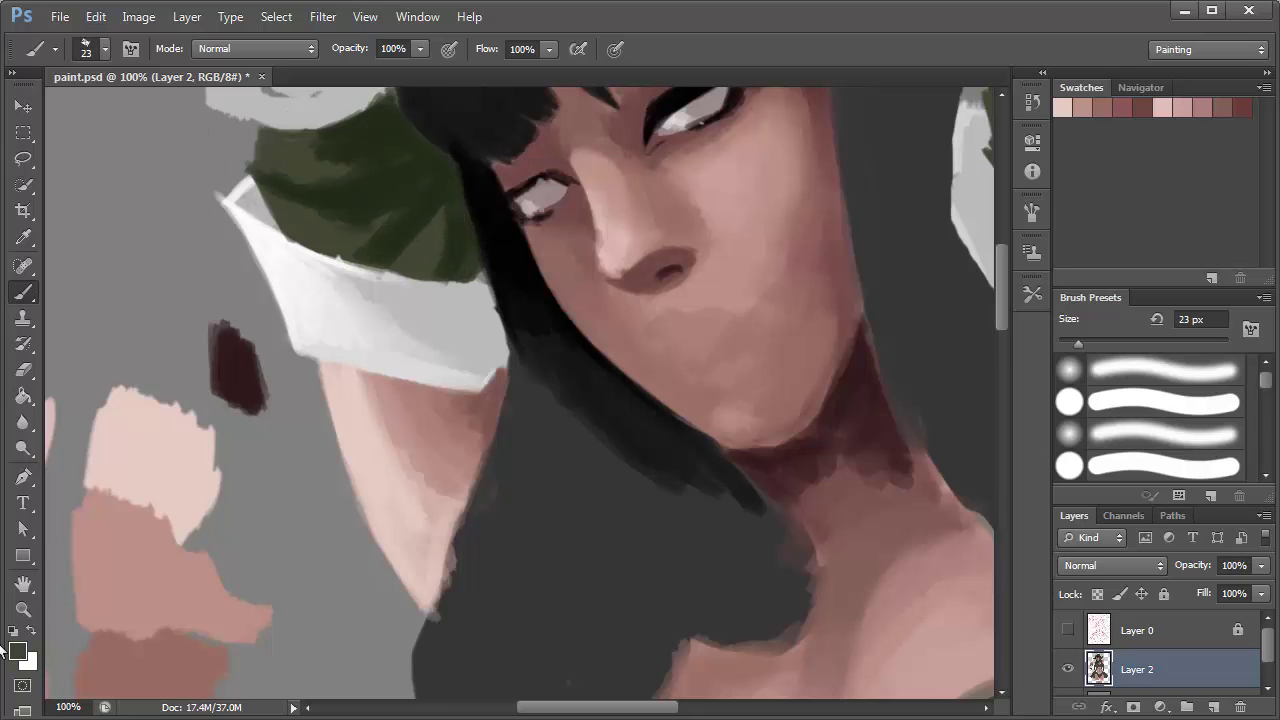
- Darken the upper part of the green bow
{"action": "left_click", "coordinate": [313, 245], "text": "alt"}
{"action": "left_click", "coordinate": [13, 630]}
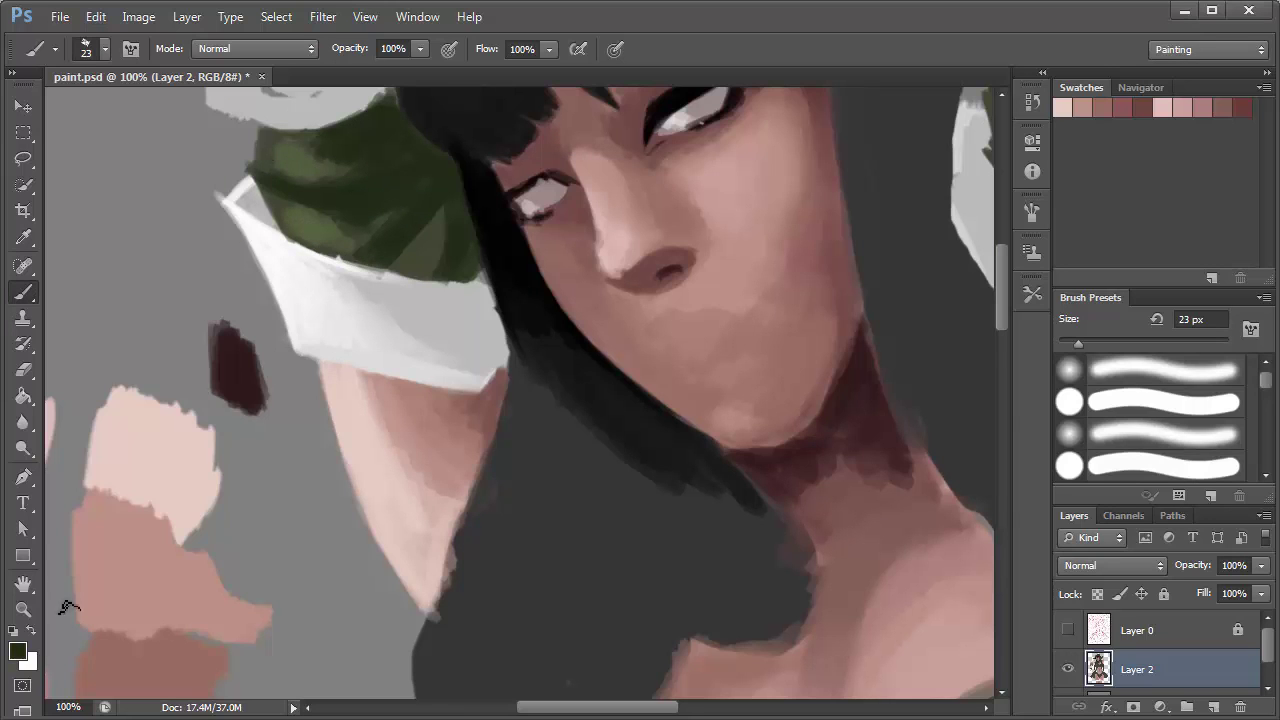
{"action": "left_click_drag", "start_coordinate": [330, 110], "coordinate": [405, 150]}
{"action": "mouse_move", "coordinate": [325, 175]}
{"action": "left_mouse_down"}
{"action": "mouse_move", "coordinate": [398, 185]}
{"action": "mouse_move", "coordinate": [380, 257]}
{"action": "mouse_move", "coordinate": [450, 172]}
{"action": "left_mouse_up"}
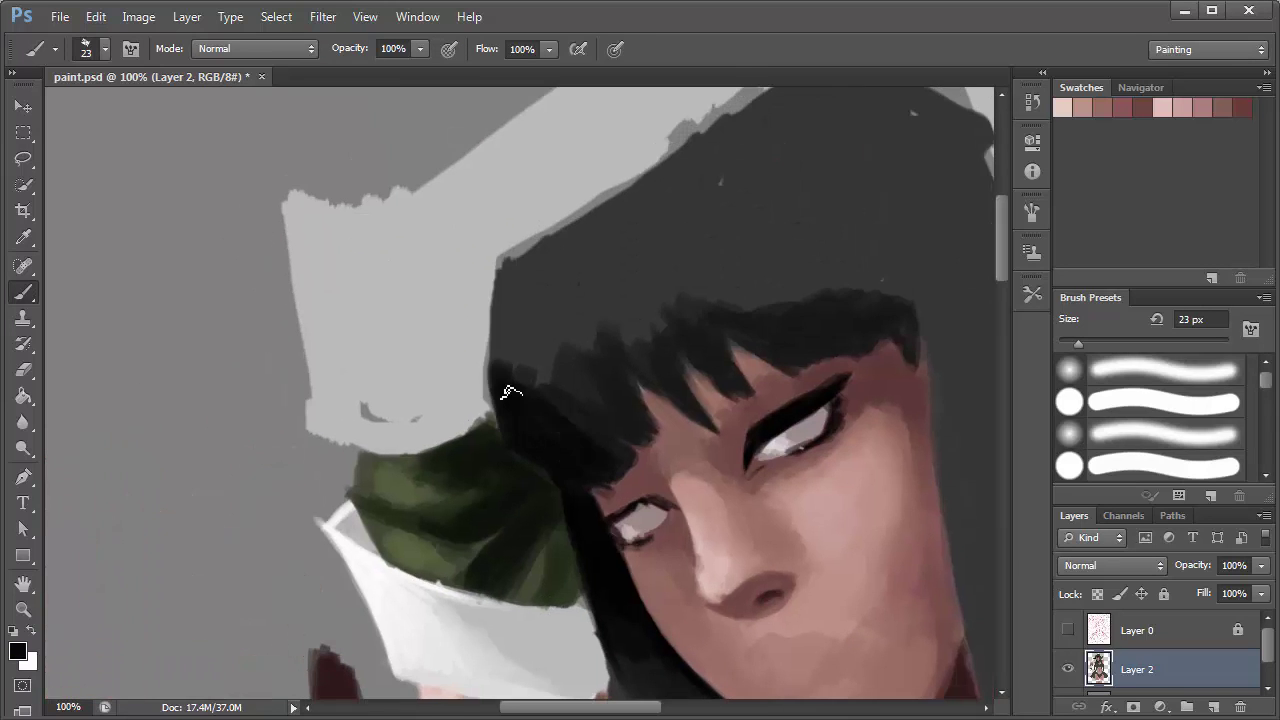
- Shade the white band with grey and paint dark hair strokes at the bangs' edge
{"action": "left_click_drag", "start_coordinate": [448, 290], "coordinate": [478, 335]}
{"action": "mouse_move", "coordinate": [531, 423]}
{"action": "left_mouse_down"}
{"action": "mouse_move", "coordinate": [455, 408]}
{"action": "mouse_move", "coordinate": [508, 406]}
{"action": "mouse_move", "coordinate": [443, 406]}
{"action": "left_mouse_up"}
{"action": "left_click", "coordinate": [480, 400], "text": "alt"}
{"action": "left_click", "coordinate": [563, 423], "text": "alt"}
{"action": "left_click_drag", "start_coordinate": [563, 423], "coordinate": [643, 516]}
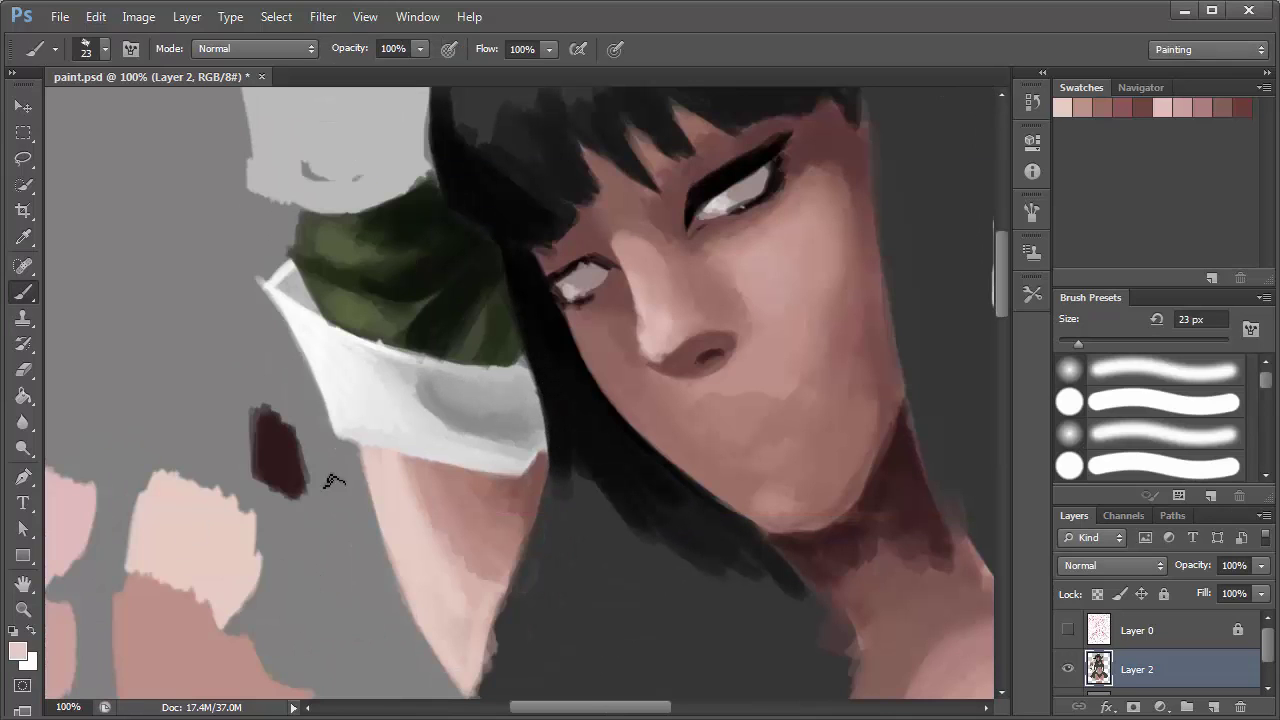
- Choose a light pink in the Color Picker and paint light along the neck edge
{"action": "left_click", "coordinate": [17, 651]}
{"action": "left_click", "coordinate": [920, 206]}
{"action": "left_click", "coordinate": [1032, 212]}
{"action": "left_click_drag", "start_coordinate": [160, 330], "coordinate": [225, 410]}
{"action": "key", "text": "F5"}
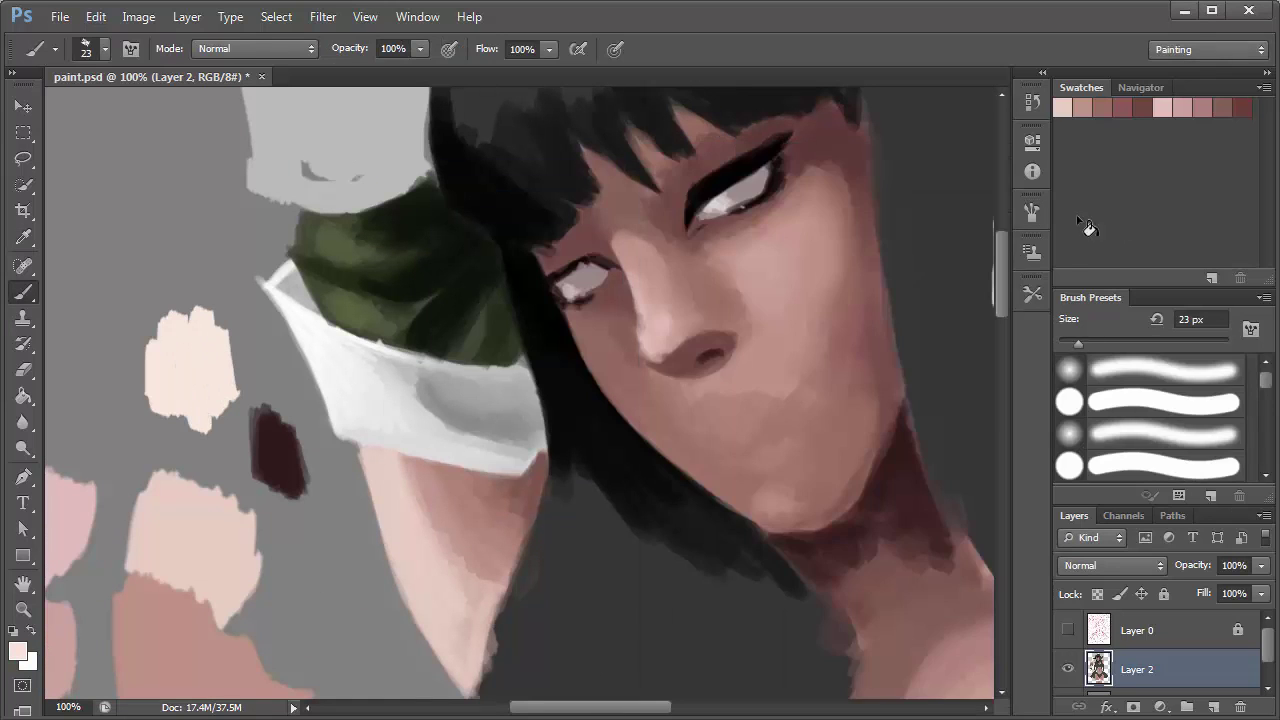
{"action": "key", "text": "F5"}
{"action": "key", "text": "F5"}
{"action": "left_click_drag", "start_coordinate": [366, 457], "coordinate": [411, 591]}
- Paint grey over the left neck edge and add a highlight on the nose
{"action": "left_click", "coordinate": [349, 471], "text": "alt"}
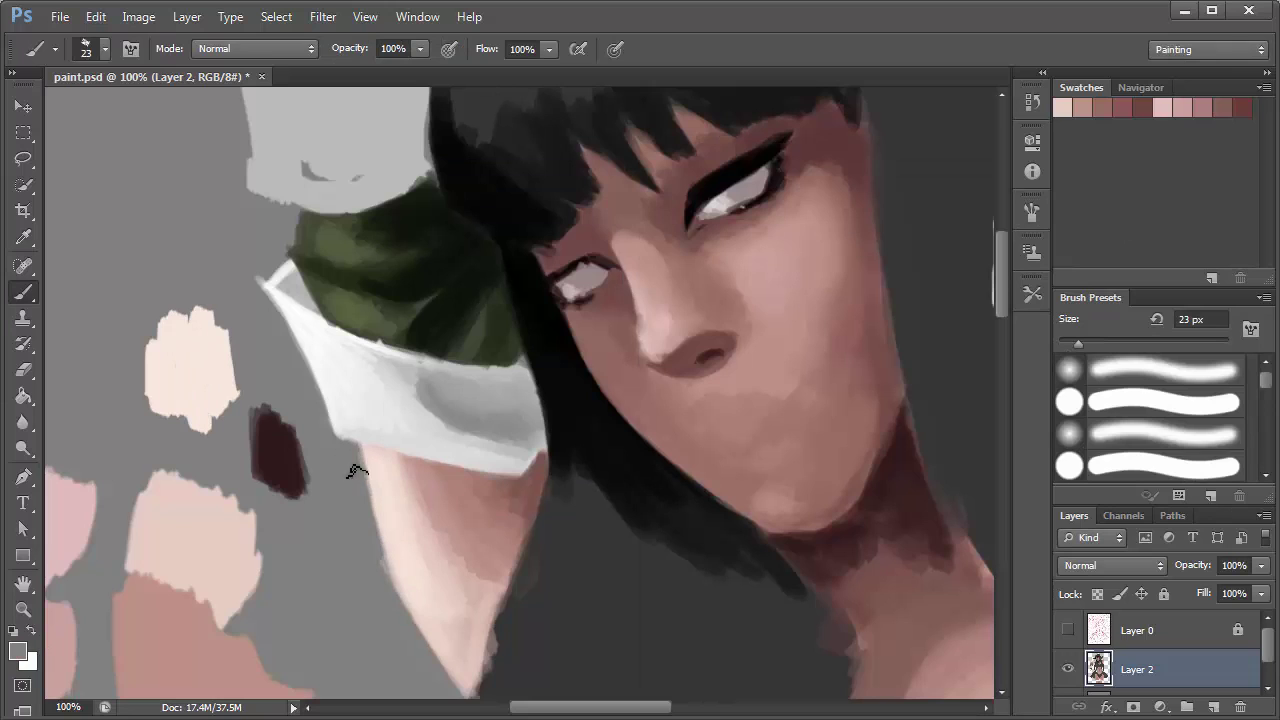
{"action": "left_click_drag", "start_coordinate": [350, 455], "coordinate": [405, 605]}
{"action": "left_click_drag", "start_coordinate": [648, 338], "coordinate": [652, 290]}
- Set the brush to 19 px and darken the upper-right of the eye in reddish-brown
{"action": "right_click", "coordinate": [790, 205]}
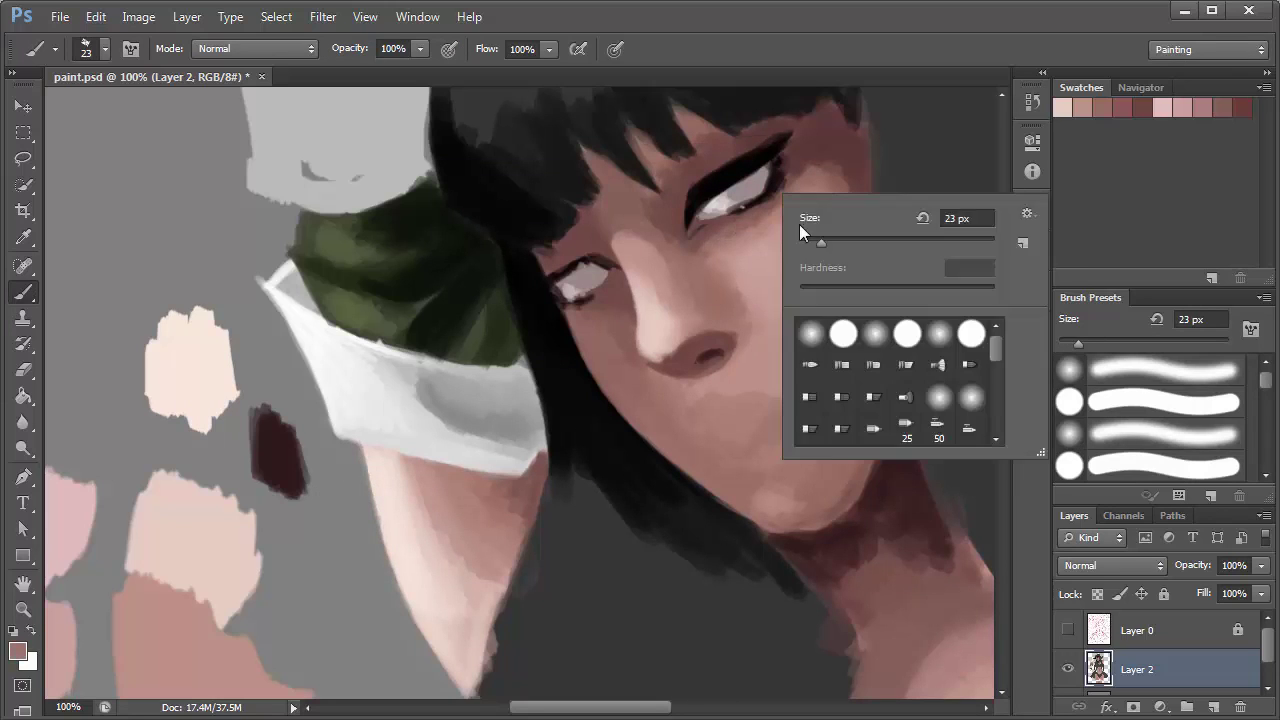
{"action": "left_click_drag", "start_coordinate": [812, 240], "coordinate": [806, 240]}
{"action": "key", "text": "Return"}
{"action": "left_click", "coordinate": [784, 190], "text": "alt"}
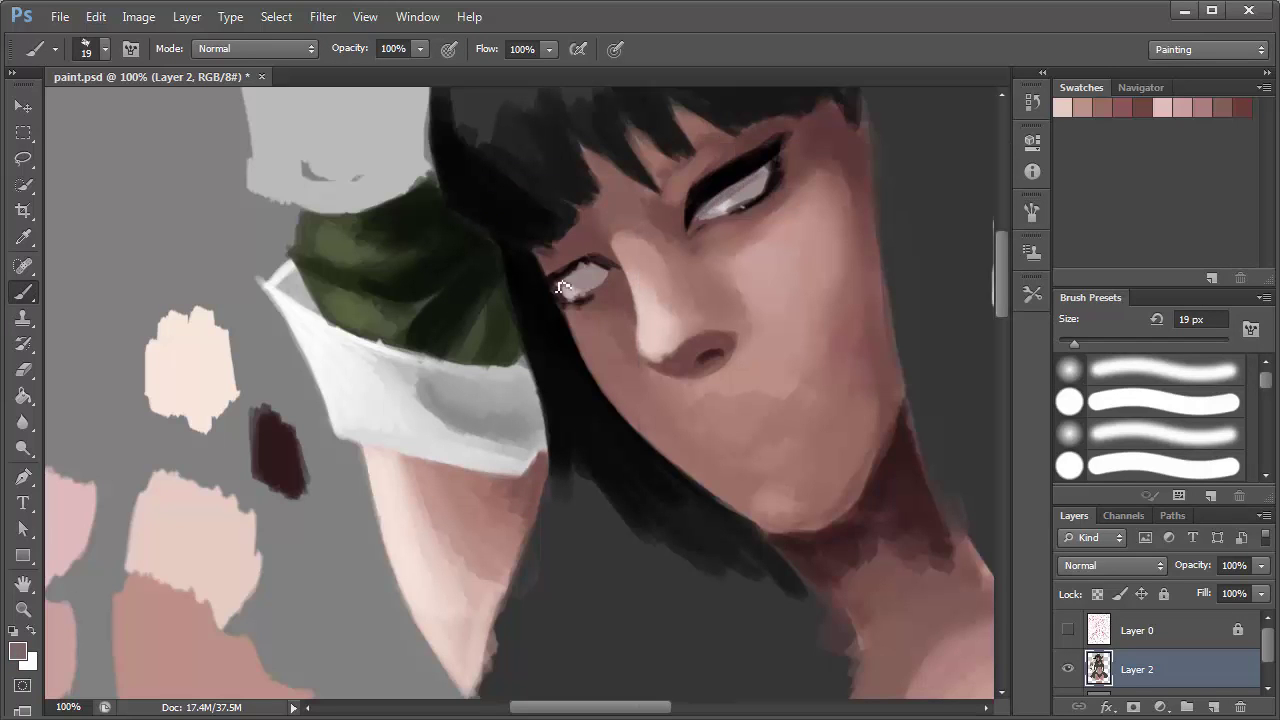
{"action": "left_click_drag", "start_coordinate": [735, 192], "coordinate": [761, 175]}
- At 200% zoom, paint a black iris with a white catch-light and shade the brow reddish-brown
{"action": "key", "text": "ctrl+plus"}
{"action": "left_click_drag", "start_coordinate": [778, 234], "coordinate": [640, 263]}
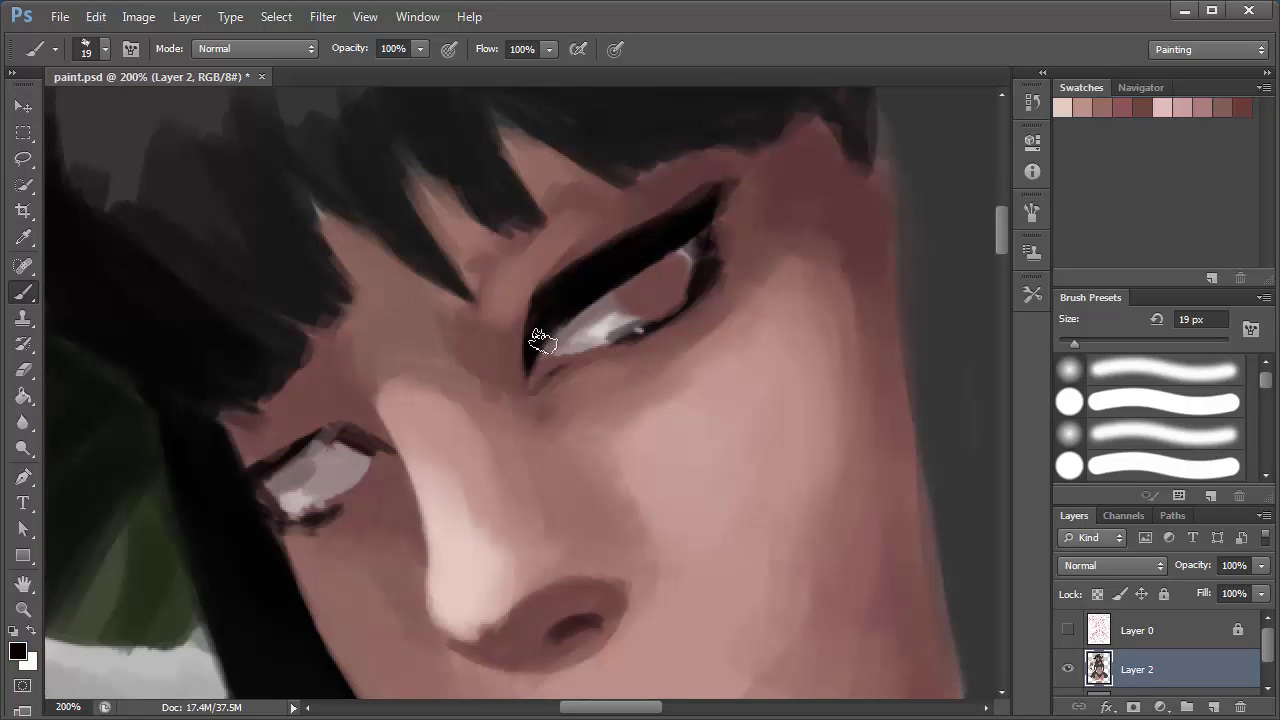
{"action": "mouse_move", "coordinate": [534, 337]}
{"action": "left_mouse_down"}
{"action": "mouse_move", "coordinate": [835, 163]}
{"action": "mouse_move", "coordinate": [585, 383]}
{"action": "left_mouse_up"}
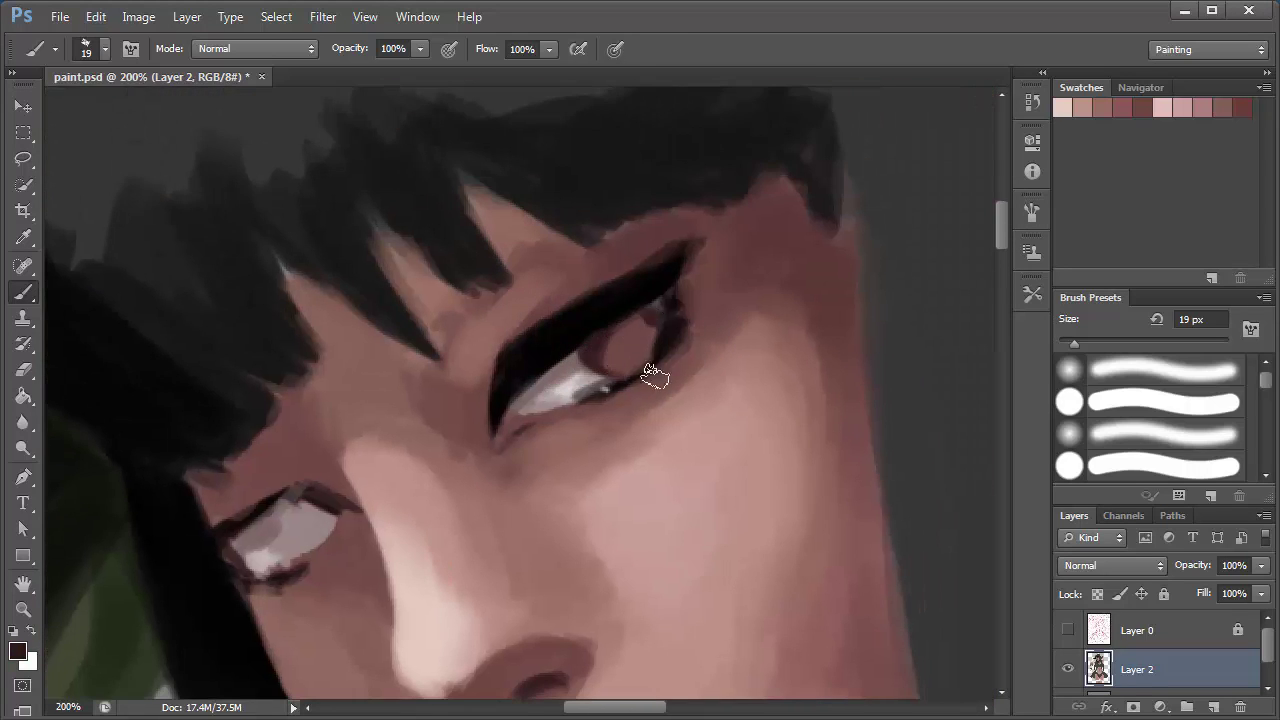
{"action": "left_click", "coordinate": [596, 321], "text": "alt"}
{"action": "mouse_move", "coordinate": [634, 329]}
{"action": "left_mouse_down"}
{"action": "mouse_move", "coordinate": [643, 357]}
{"action": "mouse_move", "coordinate": [583, 376]}
{"action": "left_mouse_up"}
{"action": "left_click", "coordinate": [604, 346]}
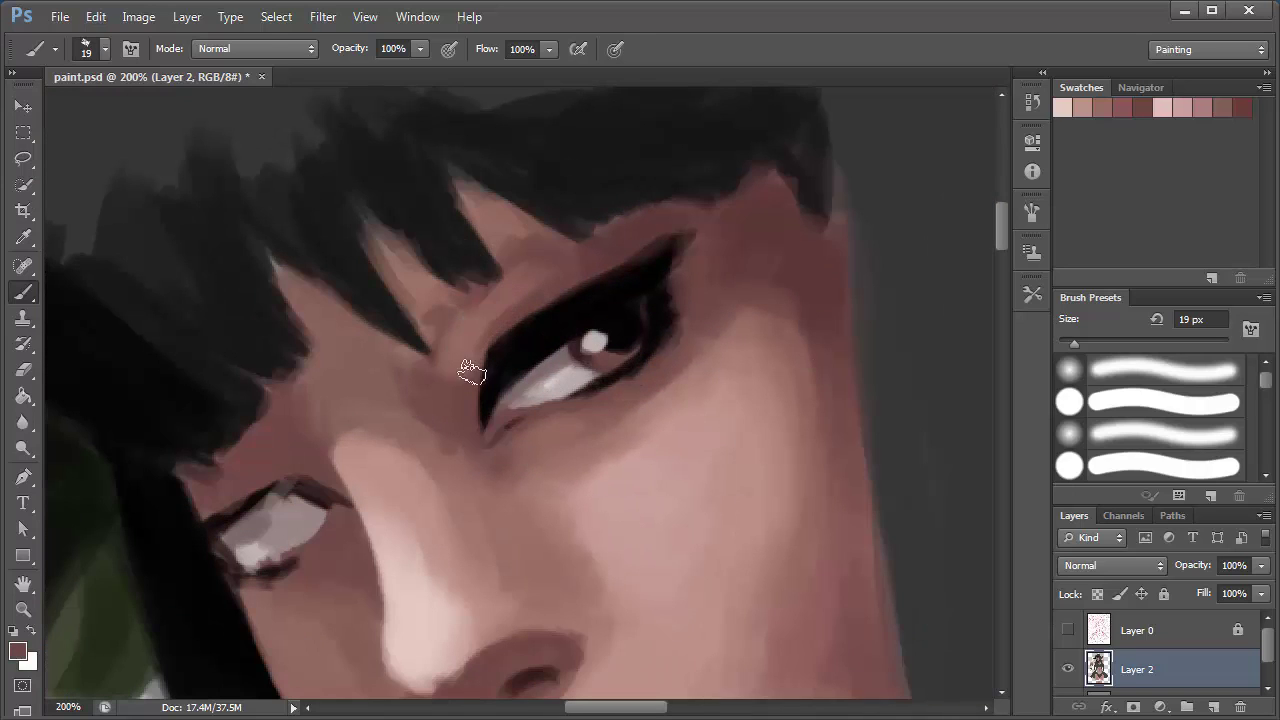
{"action": "left_click", "coordinate": [857, 206], "text": "alt"}
{"action": "mouse_move", "coordinate": [443, 371]}
{"action": "left_mouse_down"}
{"action": "mouse_move", "coordinate": [420, 337]}
{"action": "mouse_move", "coordinate": [531, 229]}
{"action": "left_mouse_up"}
- Define the lips with darker pink-brown strokes
{"action": "key", "text": "ctrl+minus"}
{"action": "key", "text": "ctrl+minus"}
{"action": "key", "text": "ctrl+minus"}
{"action": "key", "text": "ctrl+minus"}
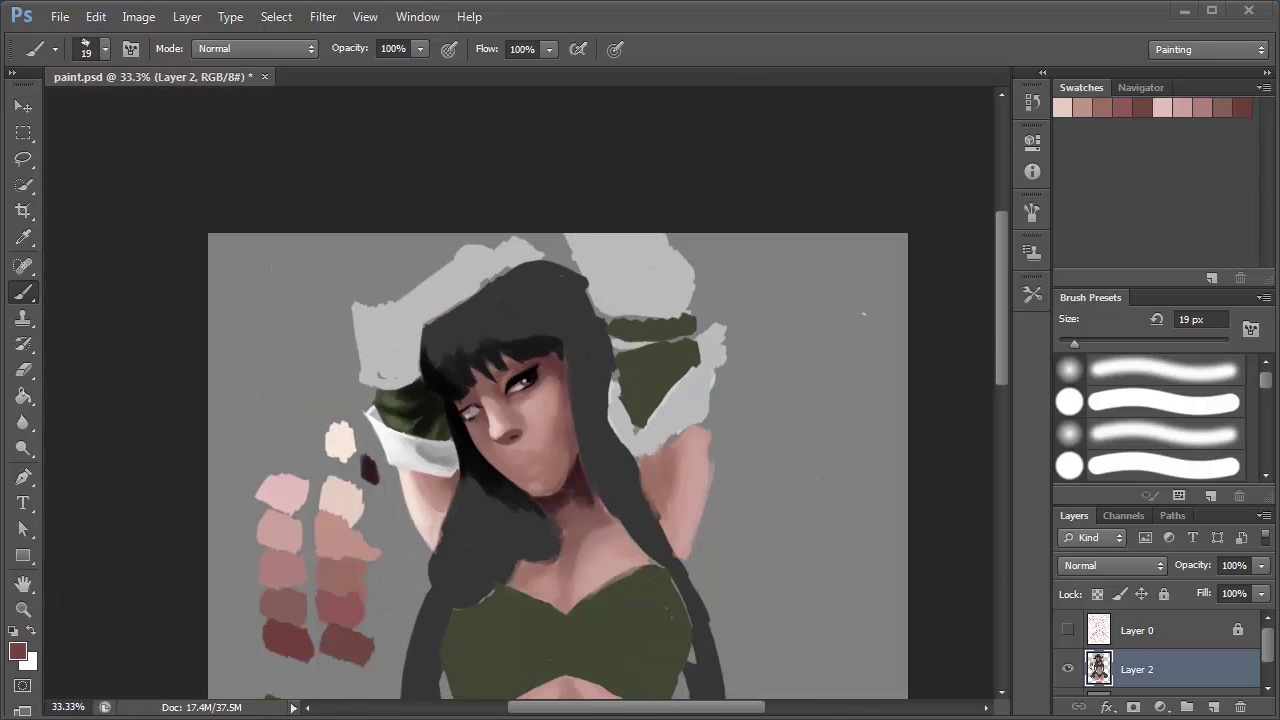
{"action": "key", "text": "ctrl+plus"}
{"action": "key", "text": "ctrl+plus"}
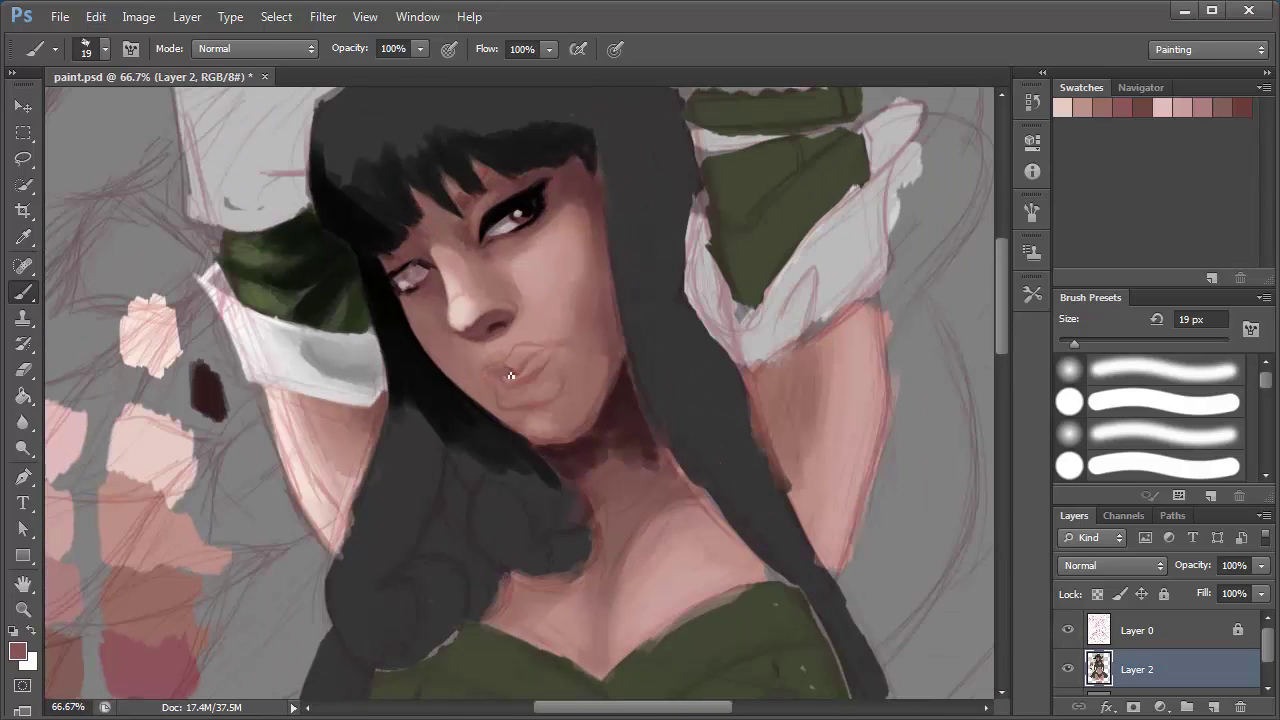
{"action": "mouse_move", "coordinate": [525, 352]}
{"action": "left_mouse_down"}
{"action": "mouse_move", "coordinate": [537, 400]}
{"action": "mouse_move", "coordinate": [511, 404]}
{"action": "left_mouse_up"}
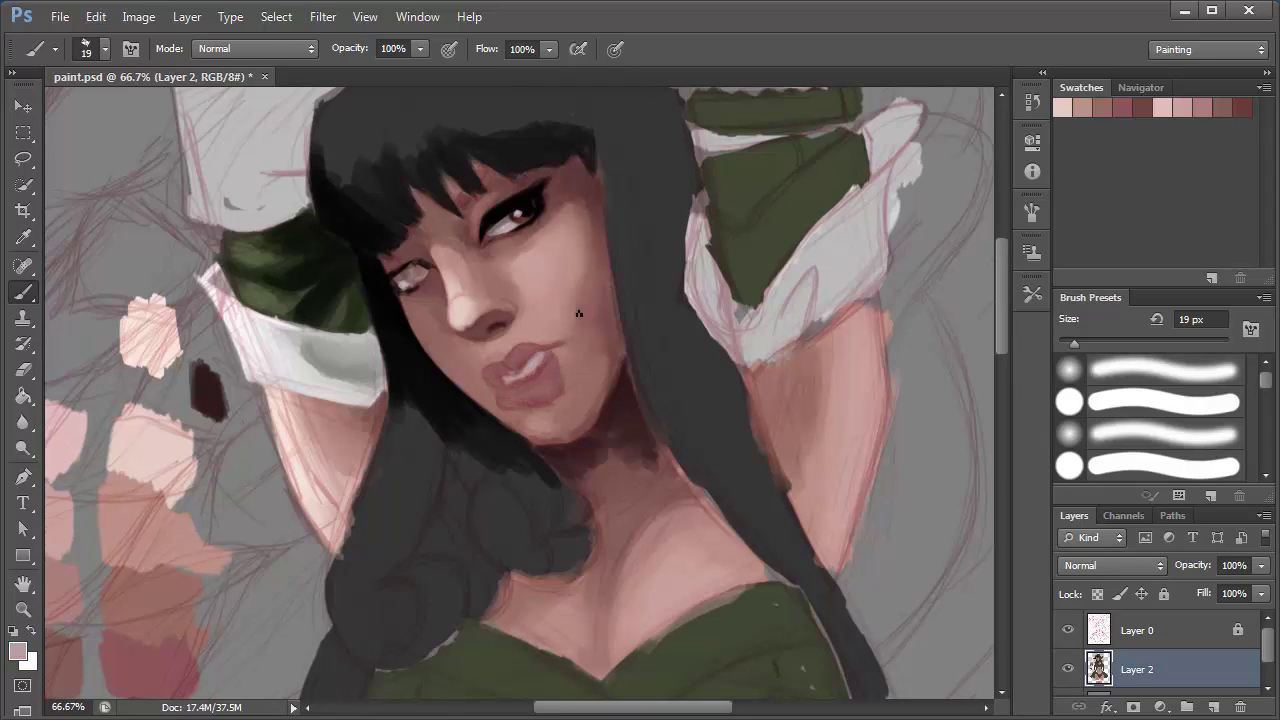
- Zoom to 100% and paint black lashes on the left eye
{"action": "key", "text": "ctrl+plus"}
{"action": "scroll", "coordinate": [500, 400], "scroll_direction": "up", "scroll_amount": 3}
{"action": "key", "text": "d"}
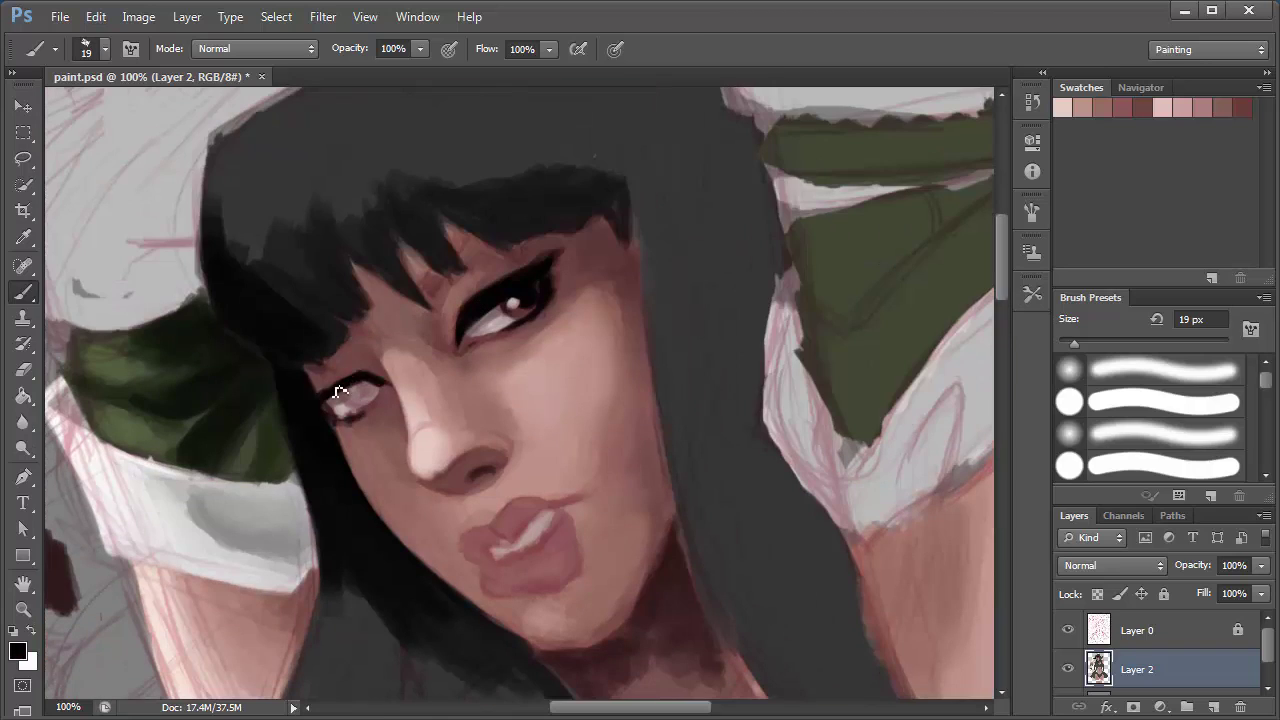
{"action": "left_click_drag", "start_coordinate": [322, 400], "coordinate": [386, 372]}
{"action": "mouse_move", "coordinate": [332, 422]}
{"action": "left_mouse_down"}
{"action": "mouse_move", "coordinate": [378, 404]}
{"action": "mouse_move", "coordinate": [357, 403]}
{"action": "left_mouse_up"}
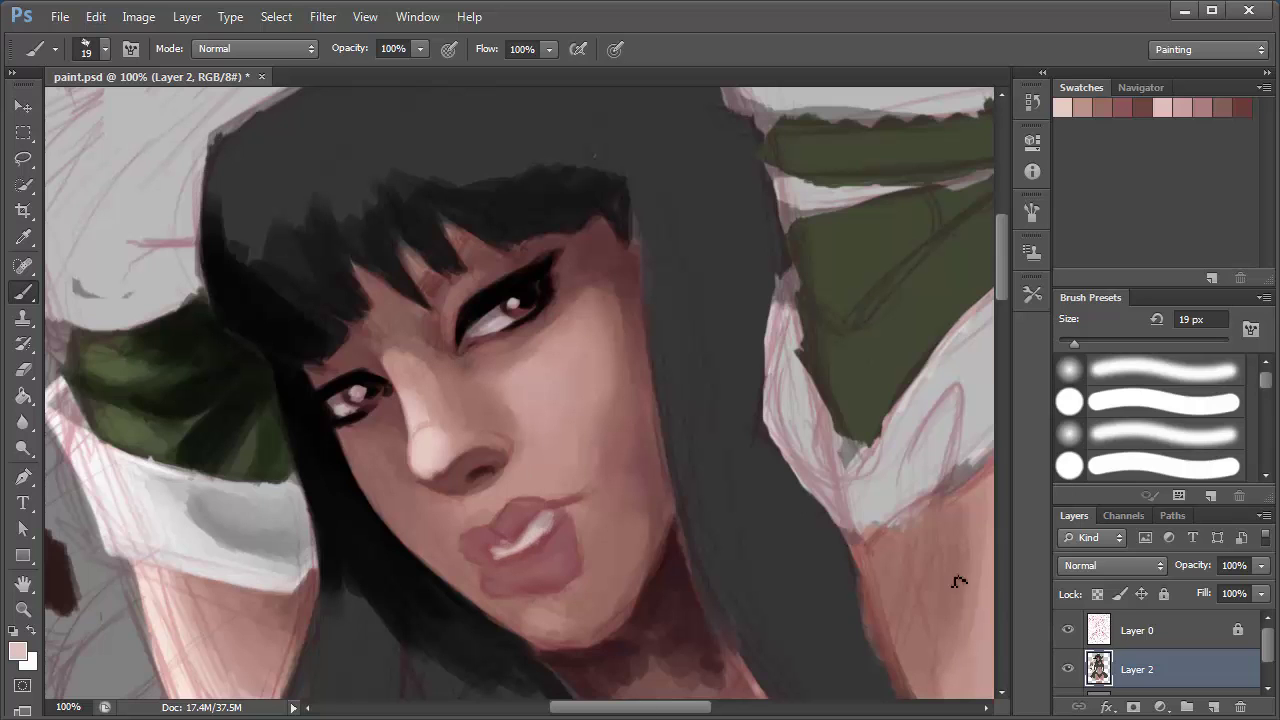
{"action": "key", "text": "F5"}
{"action": "key", "text": "F5"}
- Lighten the skin under the right eye and hide the red sketch lines
{"action": "key", "text": "F5"}
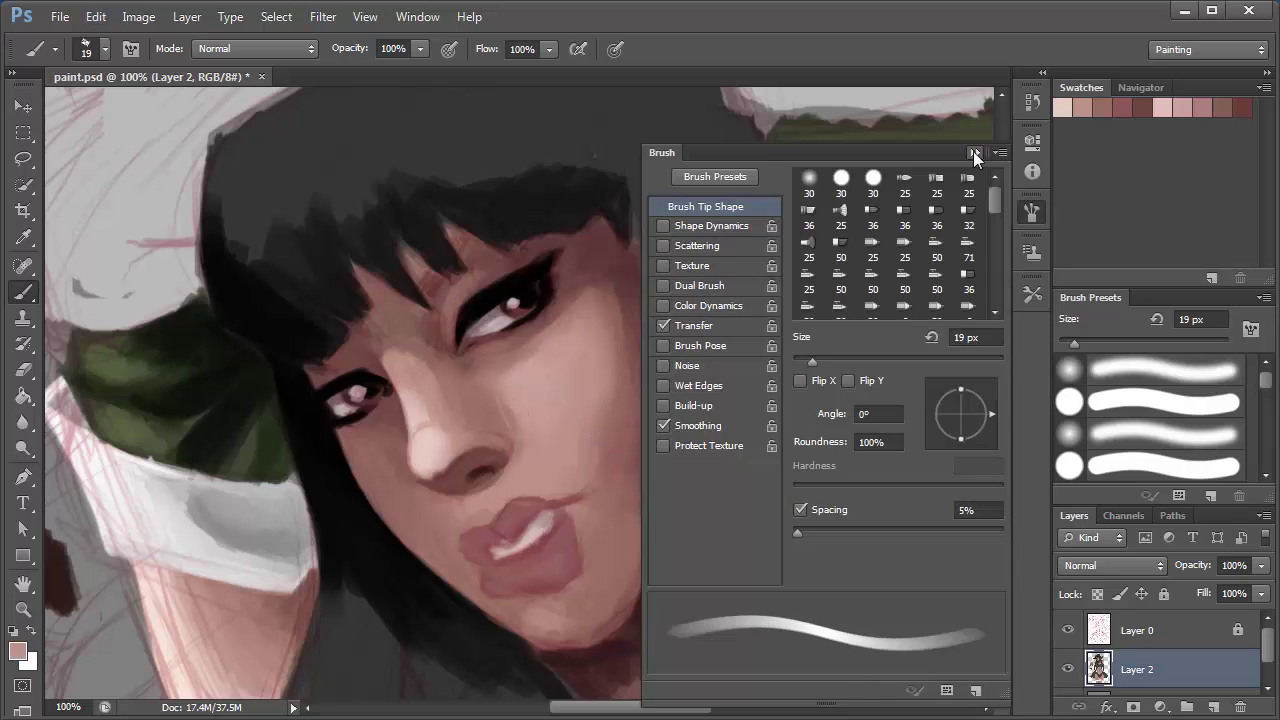
{"action": "key", "text": "F5"}
{"action": "left_click_drag", "start_coordinate": [466, 374], "coordinate": [510, 352]}
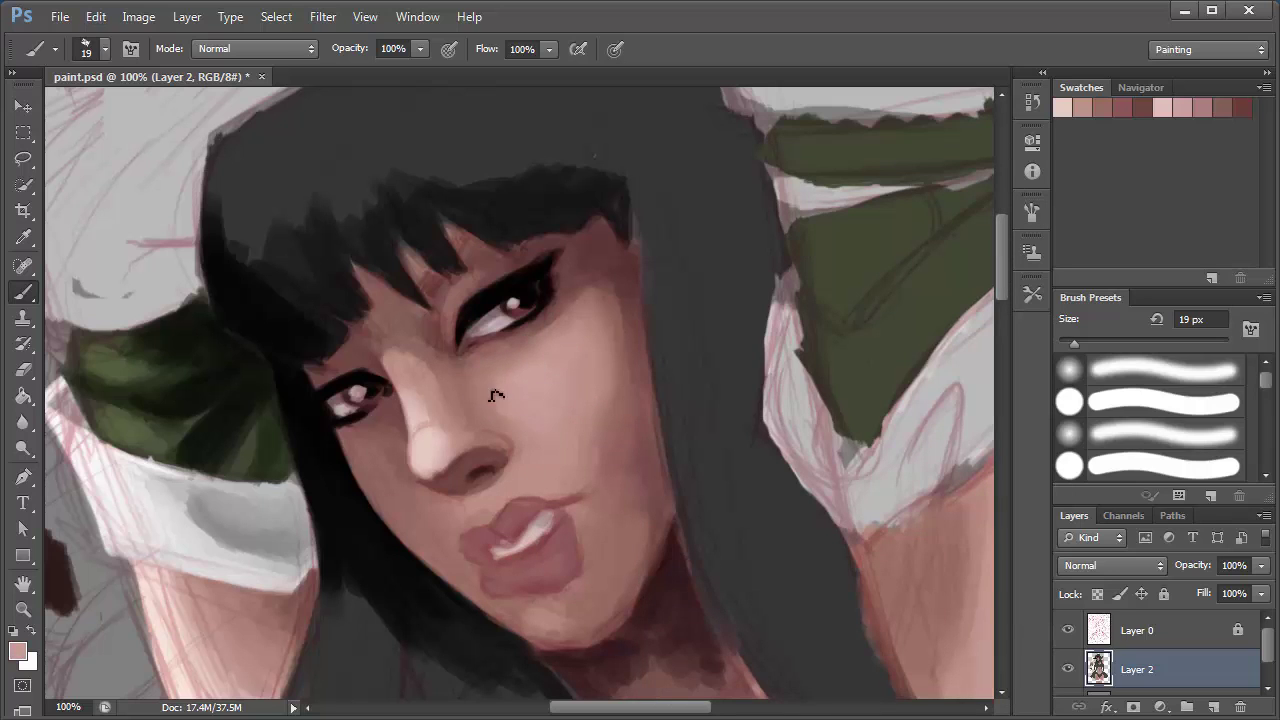
{"action": "key", "text": "ctrl+comma"}
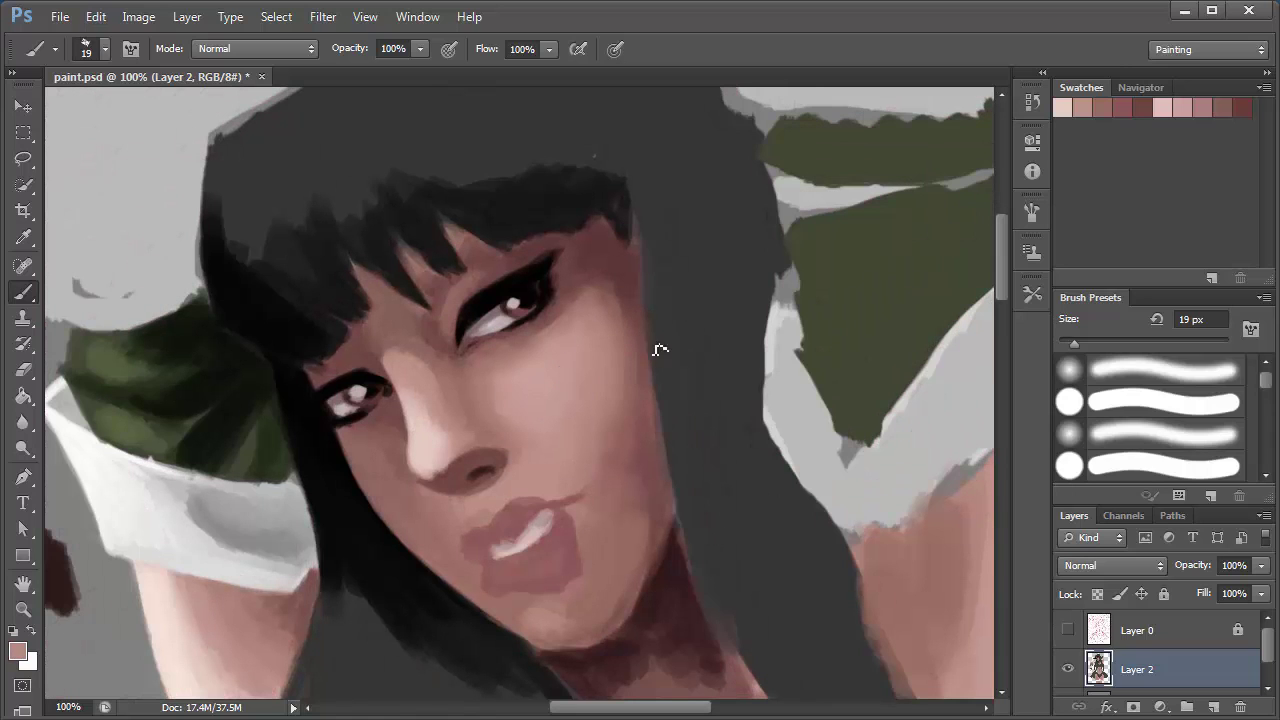
{"action": "left_click", "coordinate": [534, 343], "text": "alt"}
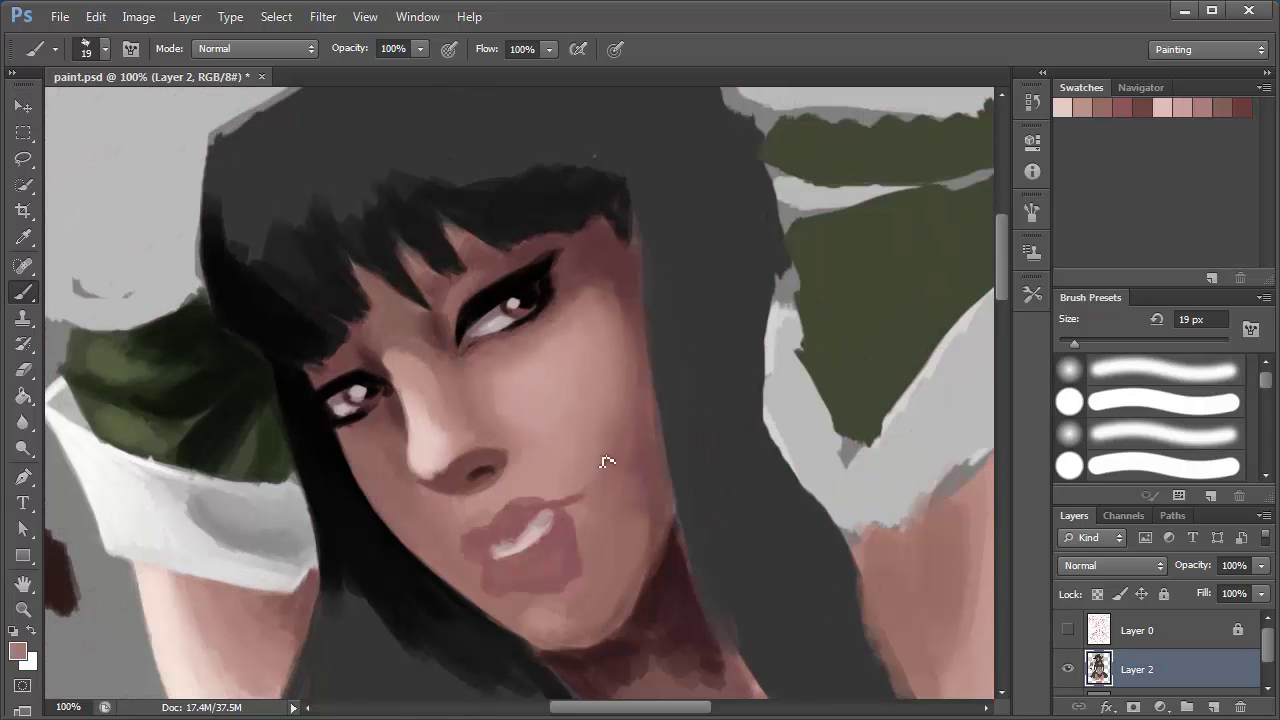
- Blend the skin using the Mixer Brush at 17 px
{"action": "right_click", "coordinate": [24, 291]}
{"action": "left_click", "coordinate": [100, 352]}
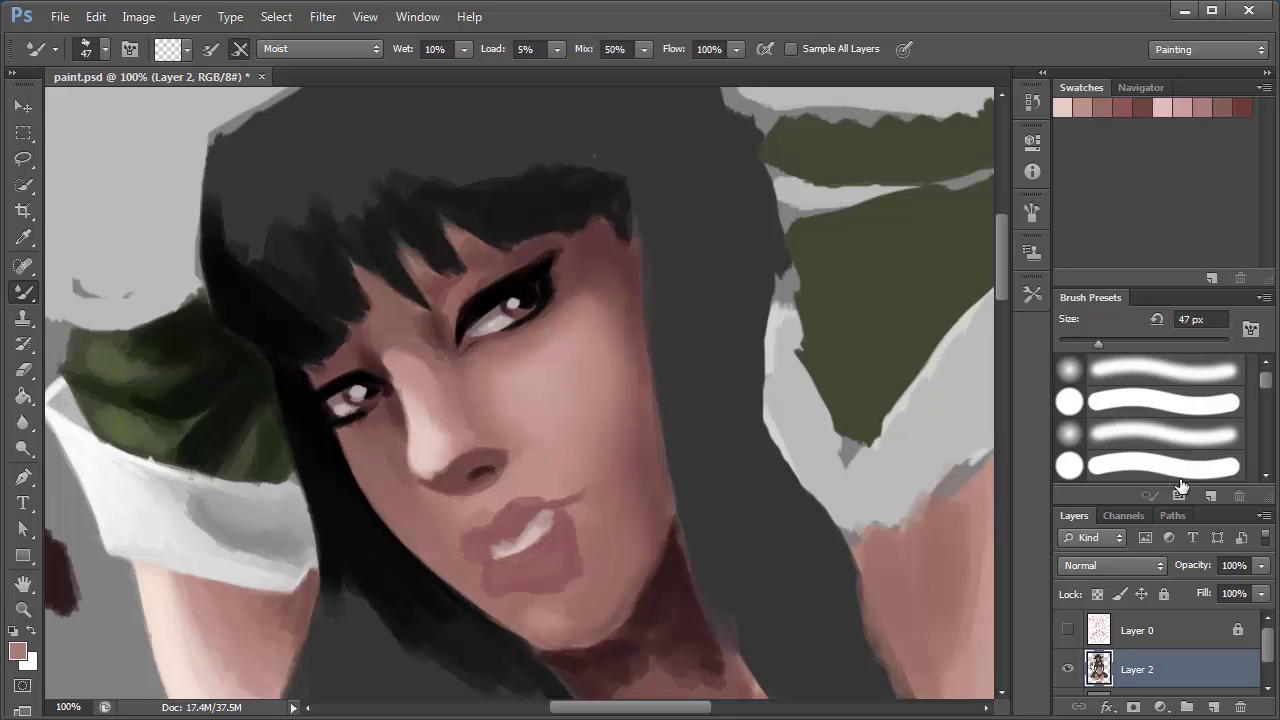
{"action": "right_click", "coordinate": [611, 306]}
{"action": "type", "text": "17"}
{"action": "key", "text": "Return"}
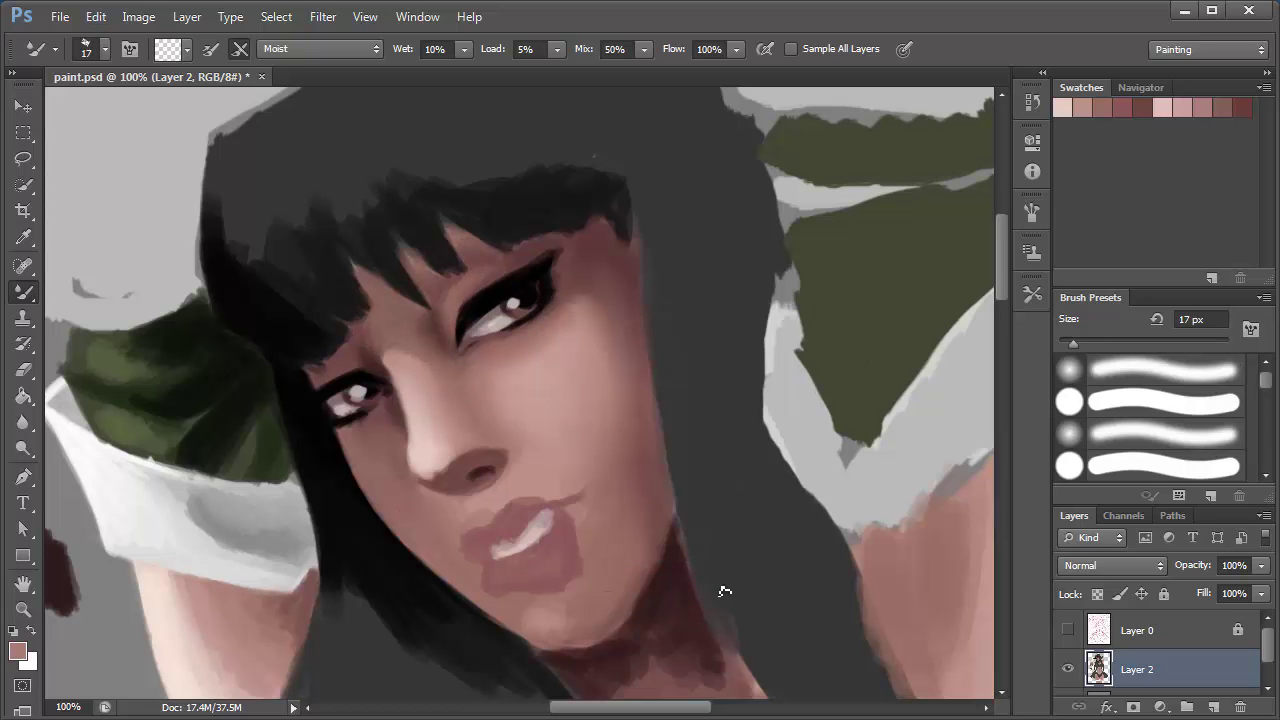
- Return to the regular Brush and pick a darker red colour
{"action": "key", "text": "b"}
{"action": "left_click", "coordinate": [520, 516], "text": "alt"}
{"action": "key", "text": "Return"}
{"action": "right_click", "coordinate": [530, 517]}
- With a 10 px brush, darken the lip outline and choose a magenta-pink foreground
{"action": "type", "text": "10"}
{"action": "key", "text": "Return"}
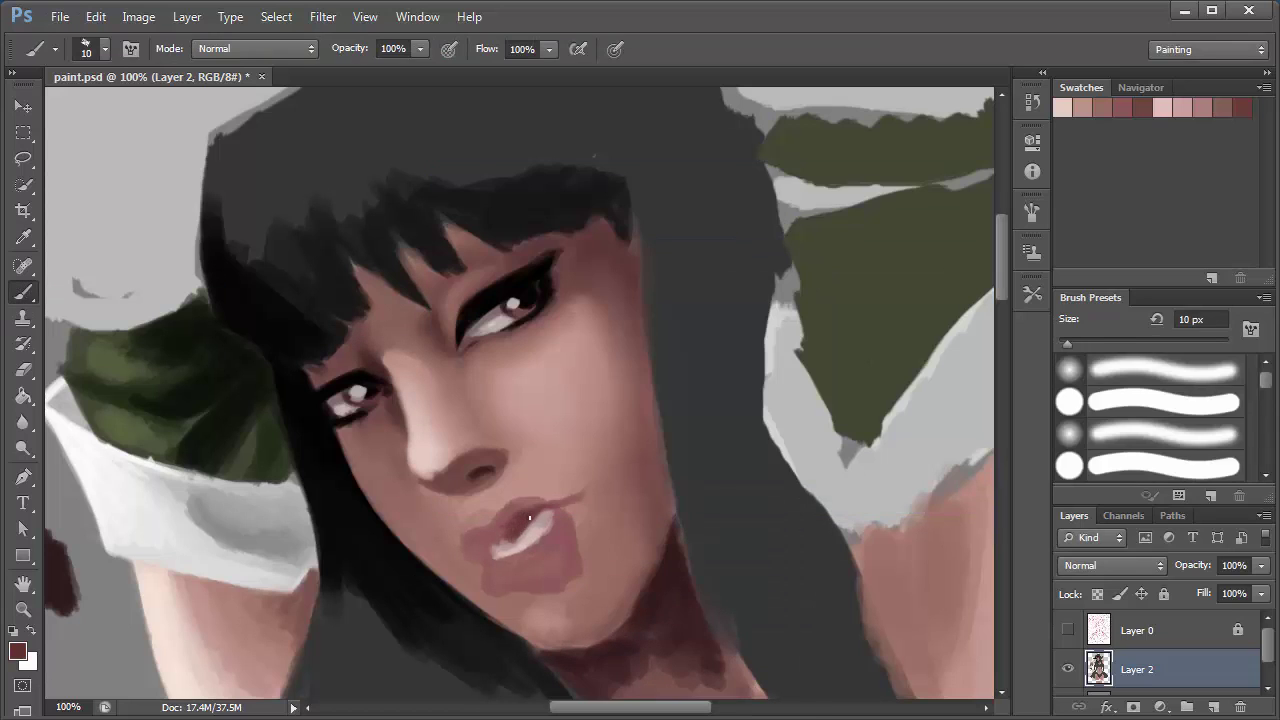
{"action": "mouse_move", "coordinate": [530, 517]}
{"action": "left_mouse_down"}
{"action": "mouse_move", "coordinate": [495, 560]}
{"action": "mouse_move", "coordinate": [540, 590]}
{"action": "mouse_move", "coordinate": [508, 545]}
{"action": "mouse_move", "coordinate": [560, 555]}
{"action": "mouse_move", "coordinate": [575, 585]}
{"action": "mouse_move", "coordinate": [540, 567]}
{"action": "left_mouse_up"}
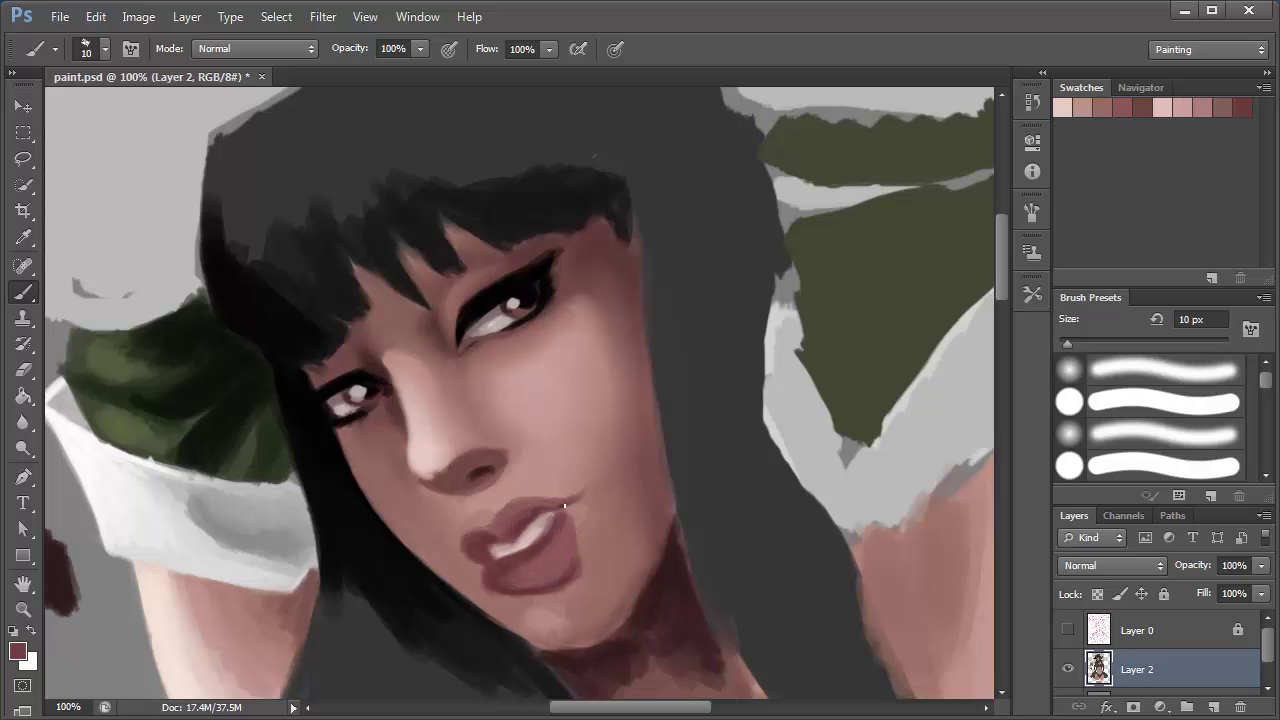
{"action": "left_click", "coordinate": [17, 651]}
{"action": "left_click", "coordinate": [729, 231]}
{"action": "left_click", "coordinate": [529, 306]}
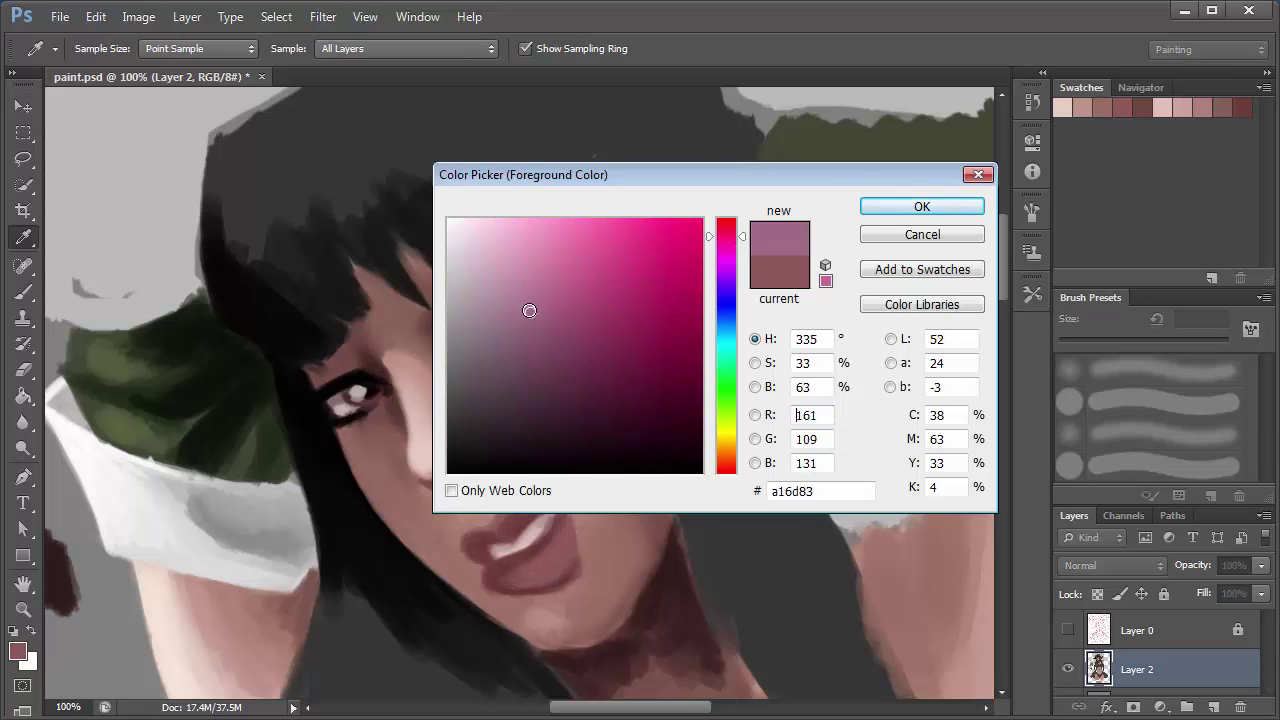
{"action": "left_click", "coordinate": [923, 203]}
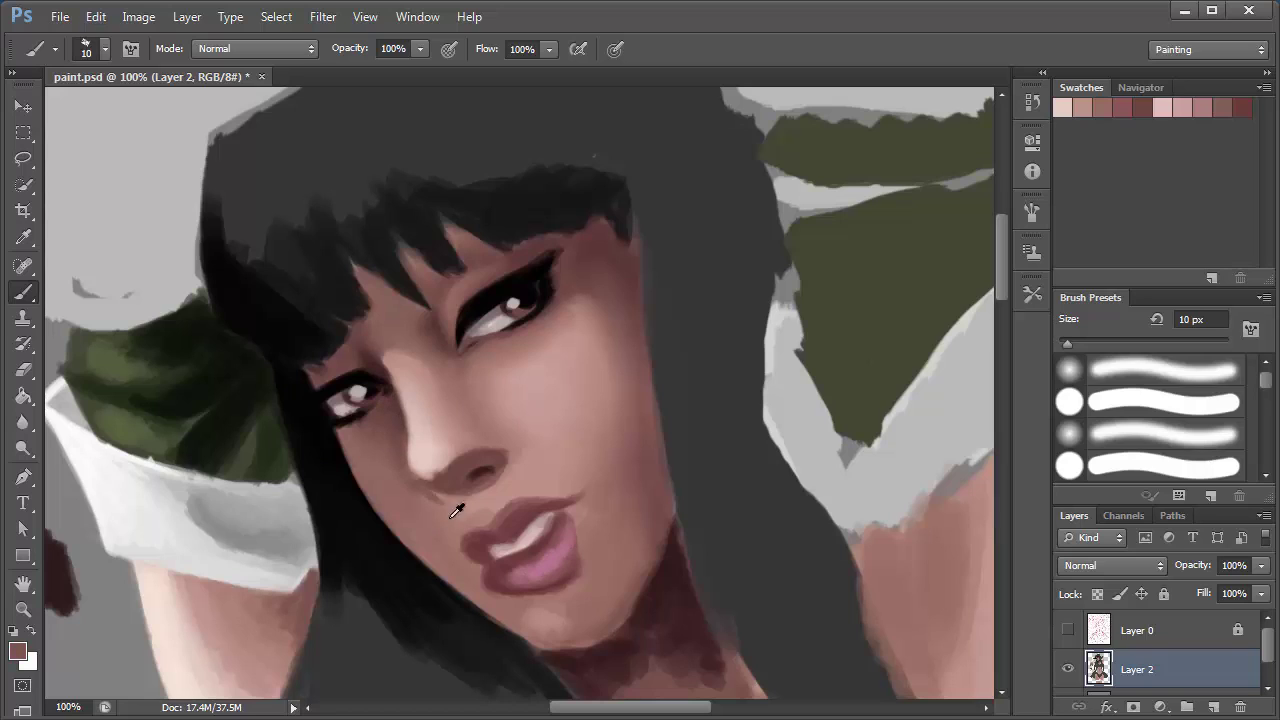
- Sample face skin tones and fill skin between the forehead hair strands
{"action": "left_click", "coordinate": [430, 494], "text": "alt"}
{"action": "left_click", "coordinate": [376, 432], "text": "alt"}
{"action": "left_click", "coordinate": [383, 440], "text": "alt"}
{"action": "left_click", "coordinate": [390, 396], "text": "alt"}
{"action": "left_click_drag", "start_coordinate": [385, 250], "coordinate": [345, 290]}
{"action": "left_click_drag", "start_coordinate": [440, 232], "coordinate": [392, 266]}
{"action": "left_click_drag", "start_coordinate": [470, 216], "coordinate": [440, 248]}
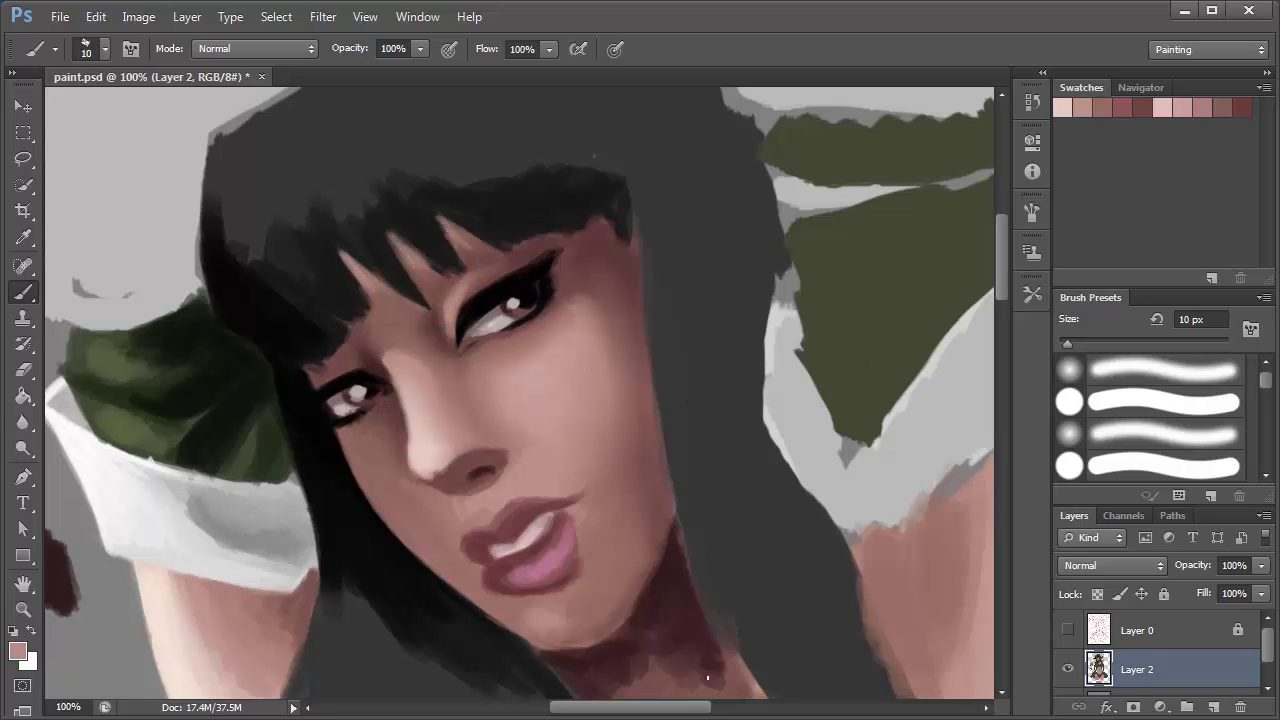
- Paint dark hair along the face's right edge
{"action": "left_click", "coordinate": [459, 393], "text": "alt"}
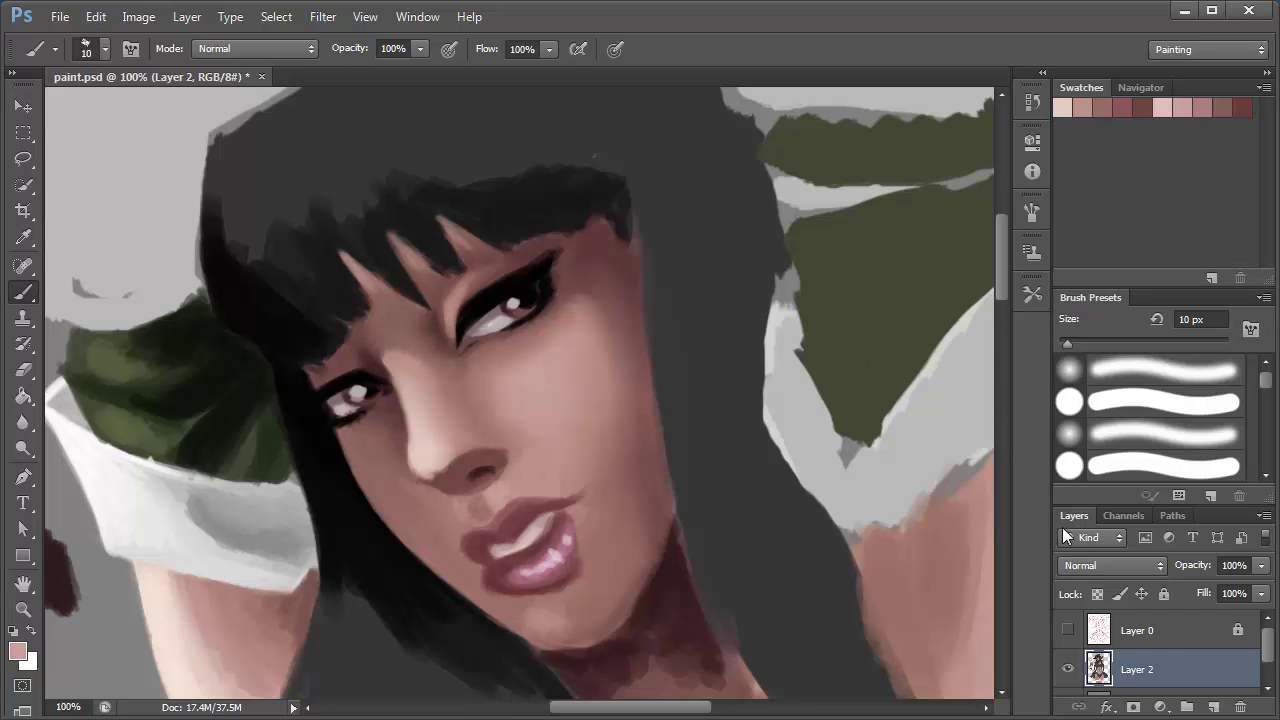
{"action": "left_click", "coordinate": [608, 652], "text": "alt"}
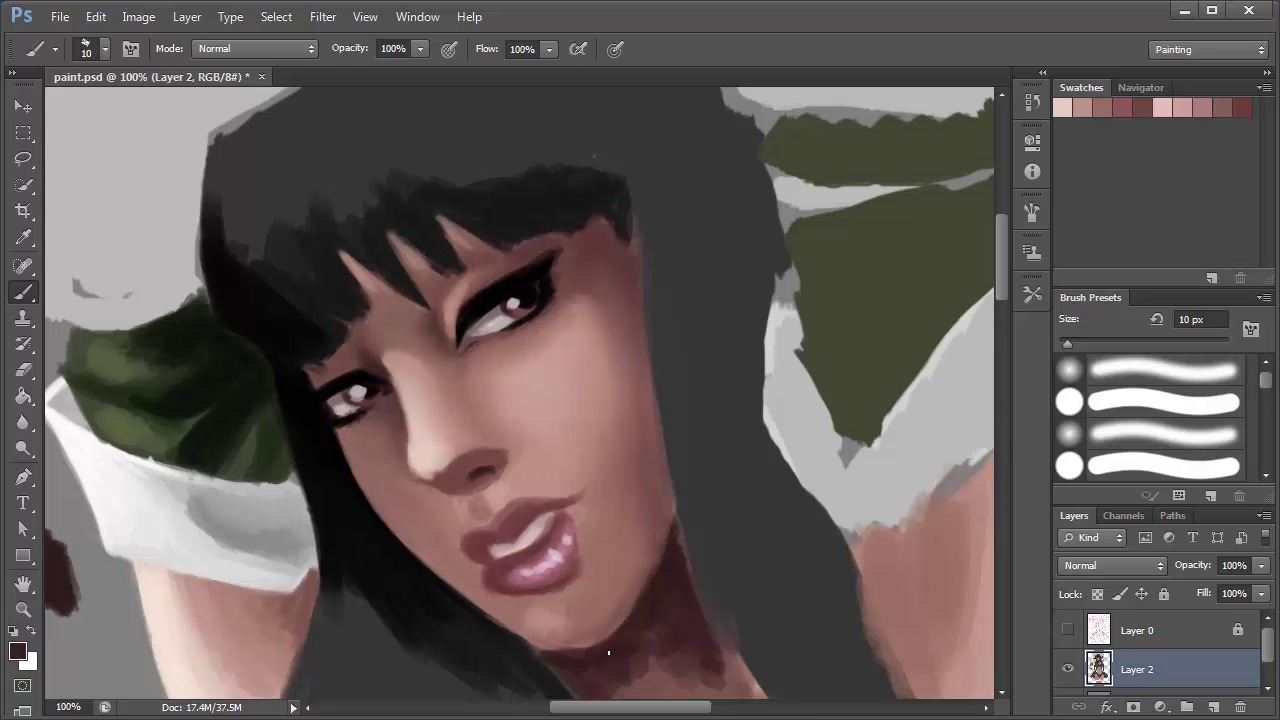
{"action": "left_click", "coordinate": [363, 500], "text": "alt"}
{"action": "left_click_drag", "start_coordinate": [640, 200], "coordinate": [695, 590]}
{"action": "left_click_drag", "start_coordinate": [668, 420], "coordinate": [755, 680]}
{"action": "left_click_drag", "start_coordinate": [625, 175], "coordinate": [680, 410]}
- Add reddish shading near the forehead and dark strands across the bangs
{"action": "left_click", "coordinate": [628, 258], "text": "alt"}
{"action": "left_click_drag", "start_coordinate": [615, 222], "coordinate": [592, 256]}
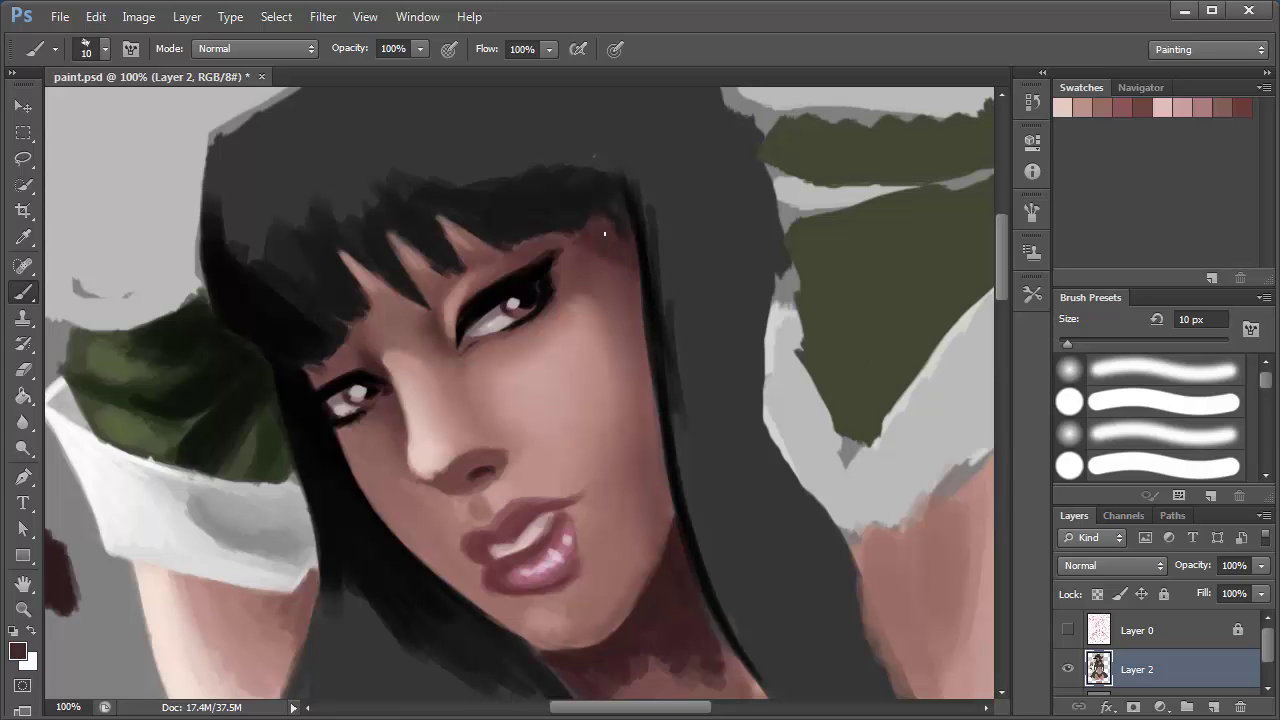
{"action": "left_click", "coordinate": [636, 256], "text": "alt"}
{"action": "mouse_move", "coordinate": [628, 168]}
{"action": "left_mouse_down"}
{"action": "mouse_move", "coordinate": [605, 232]}
{"action": "mouse_move", "coordinate": [440, 250]}
{"action": "left_mouse_up"}
{"action": "left_click_drag", "start_coordinate": [562, 230], "coordinate": [510, 252]}
- Zoom to 50% and paint lighter pink on the belly with a 50 px brush
{"action": "key", "text": "ctrl+minus"}
{"action": "key", "text": "ctrl+minus"}
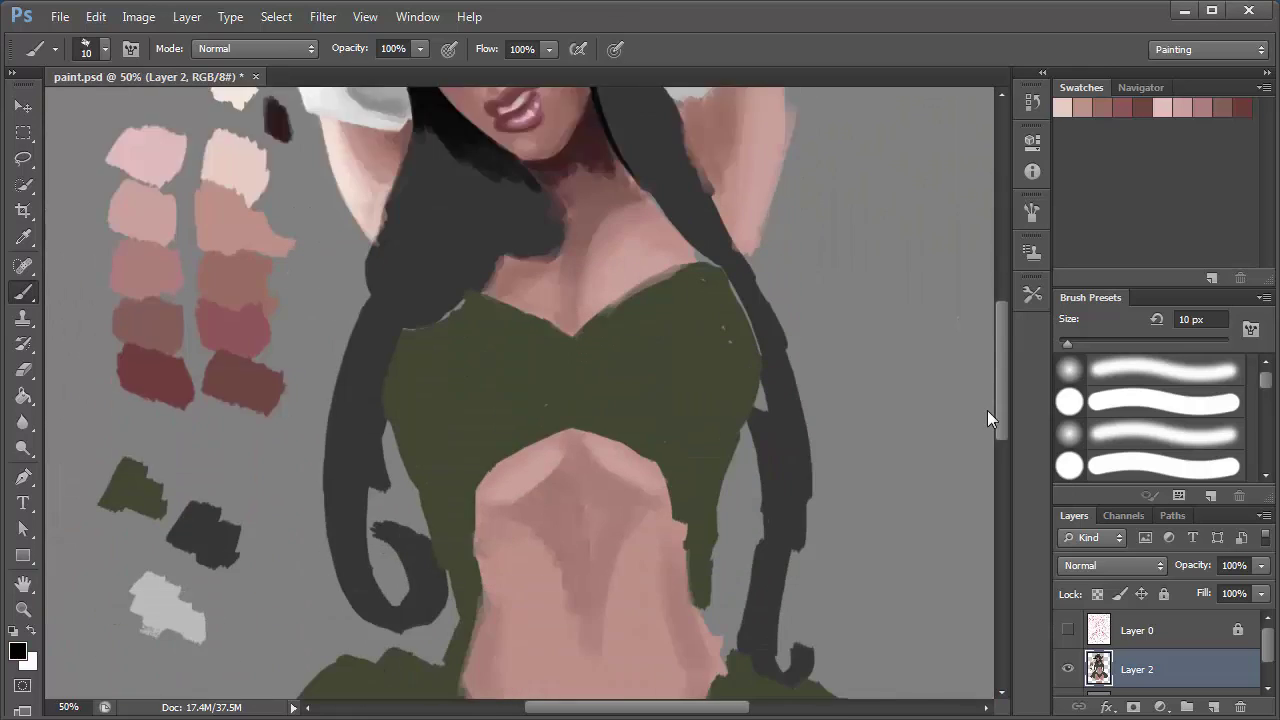
{"action": "scroll", "coordinate": [987, 410], "scroll_direction": "down", "scroll_amount": 3}
{"action": "key", "text": "bracketright"}
{"action": "key", "text": "bracketright"}
{"action": "key", "text": "bracketright"}
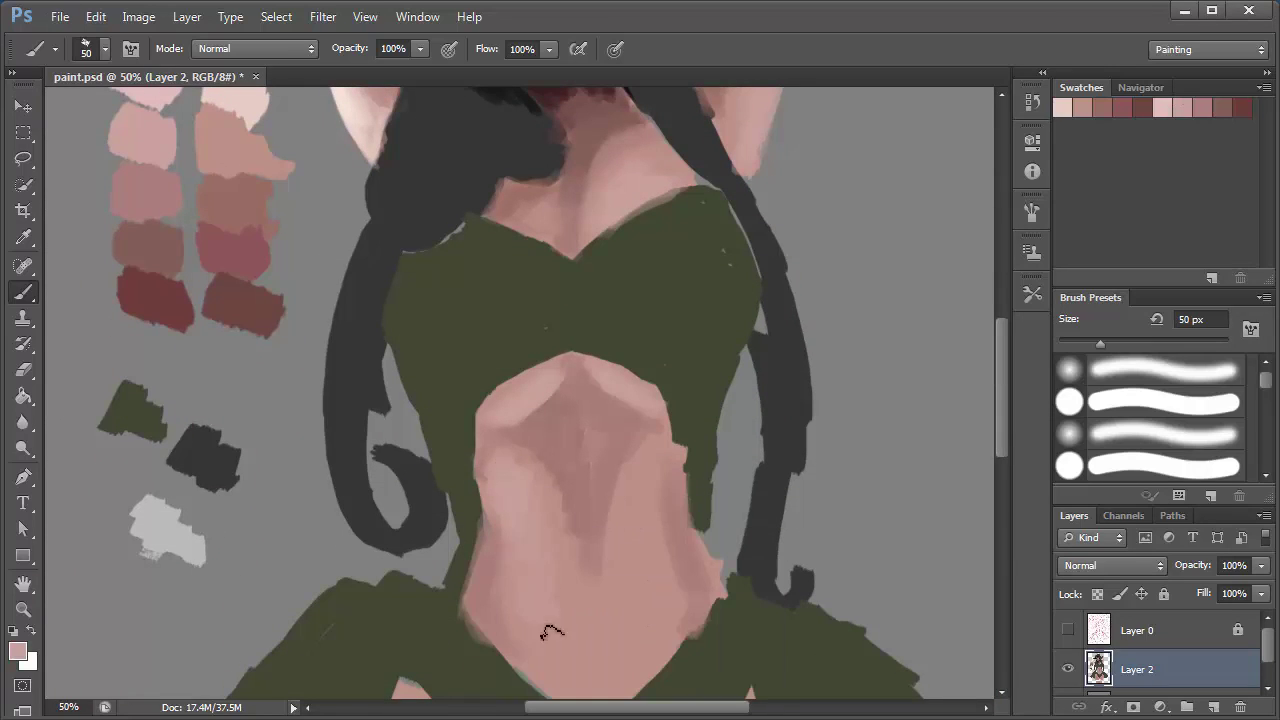
{"action": "left_click_drag", "start_coordinate": [650, 450], "coordinate": [655, 560]}
{"action": "left_click", "coordinate": [631, 623], "text": "alt"}
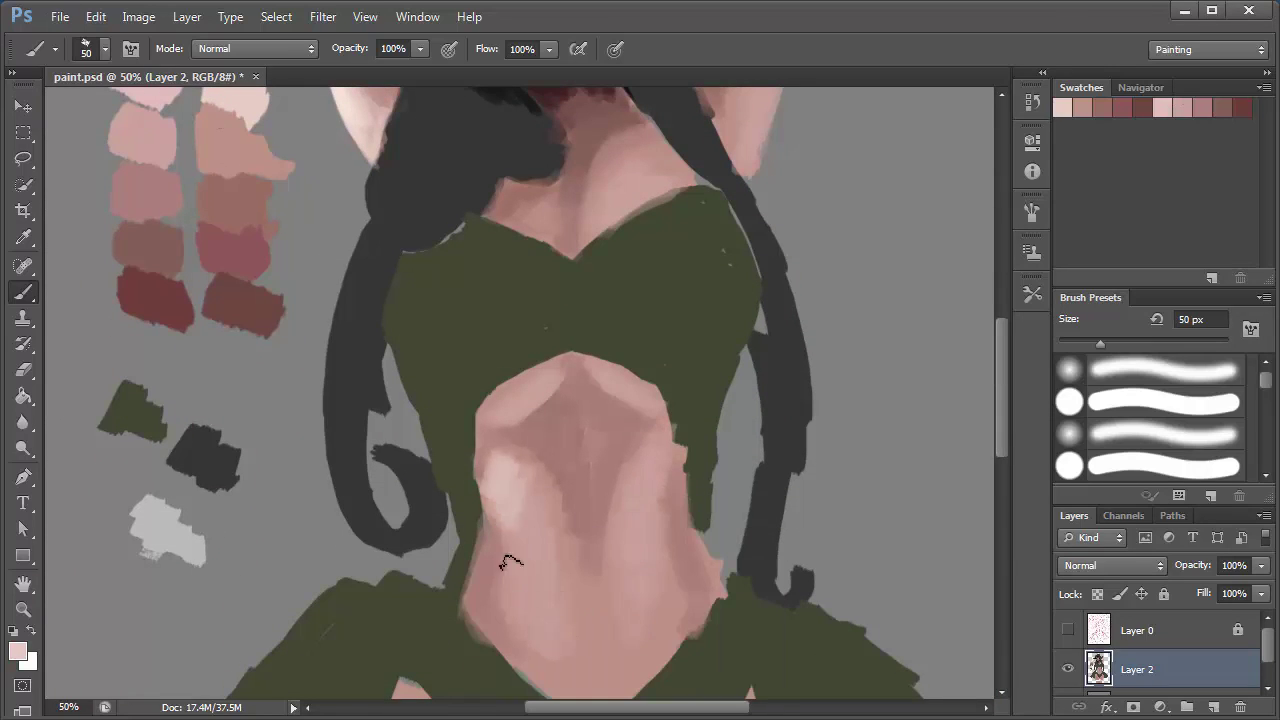